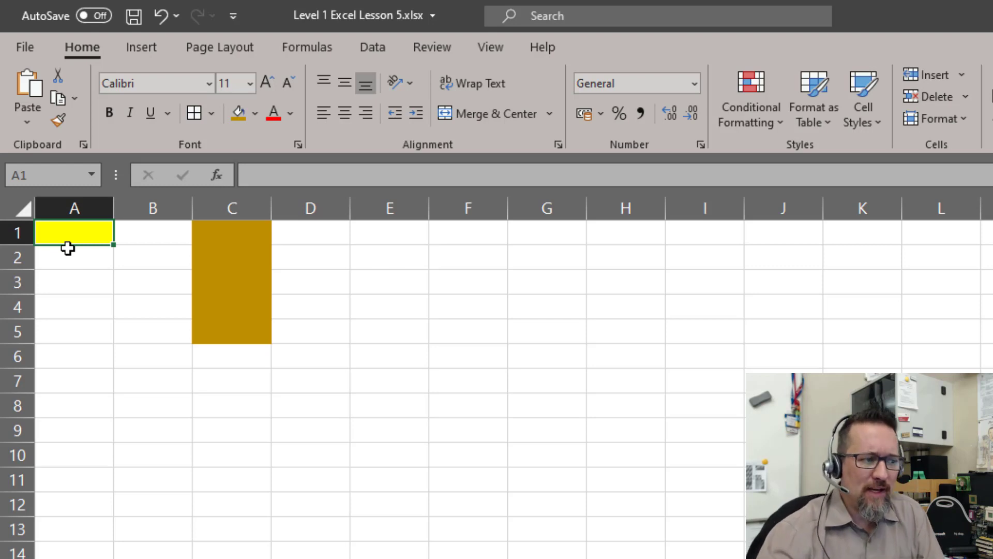
Select F7 and A1, add a new blank Sheet3, then return to Sheet1.
left_click(480, 381)
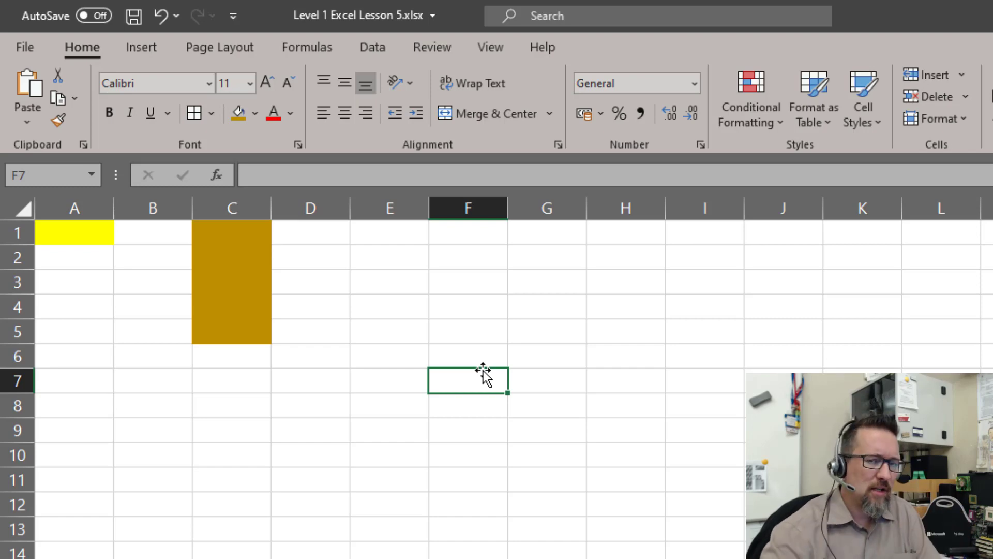
left_click(67, 232)
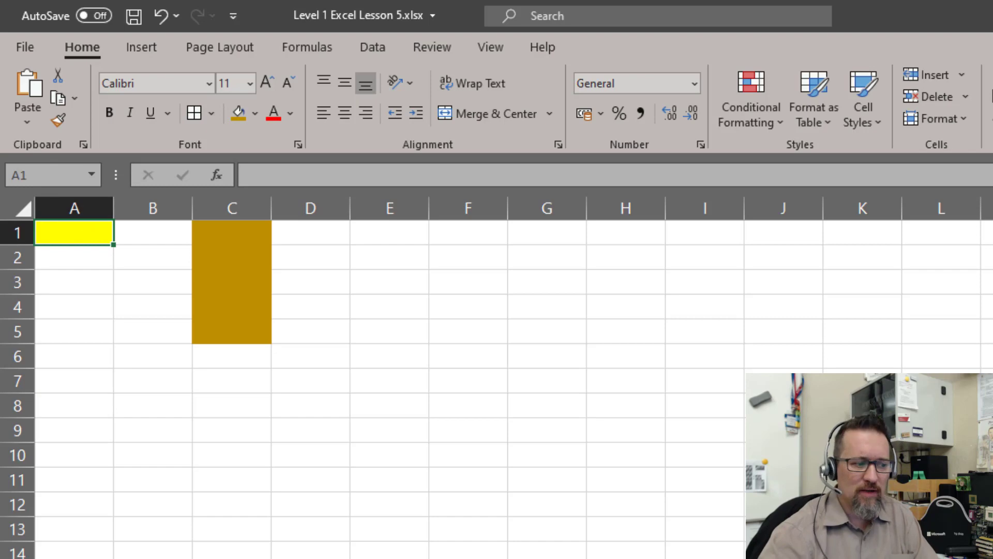
left_click(200, 520)
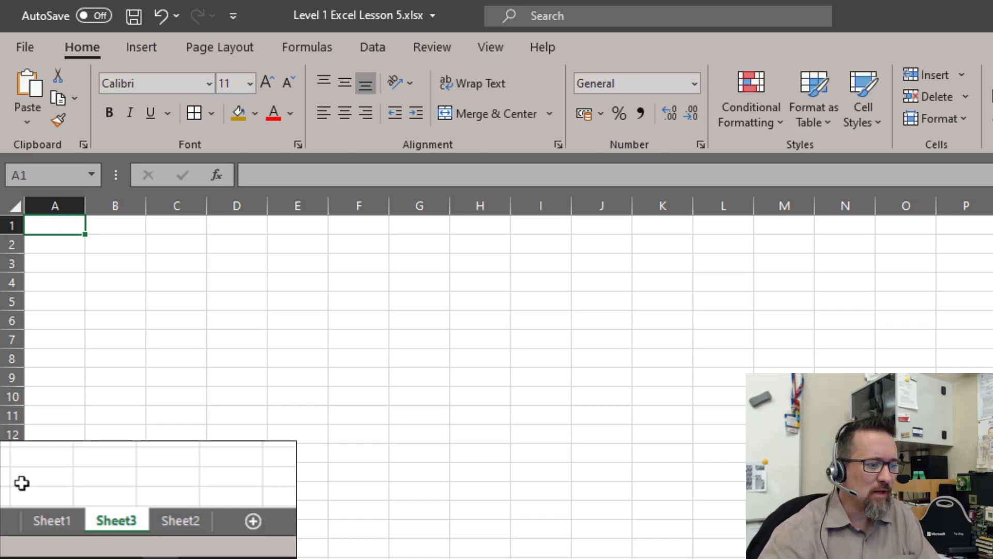
left_click(50, 521)
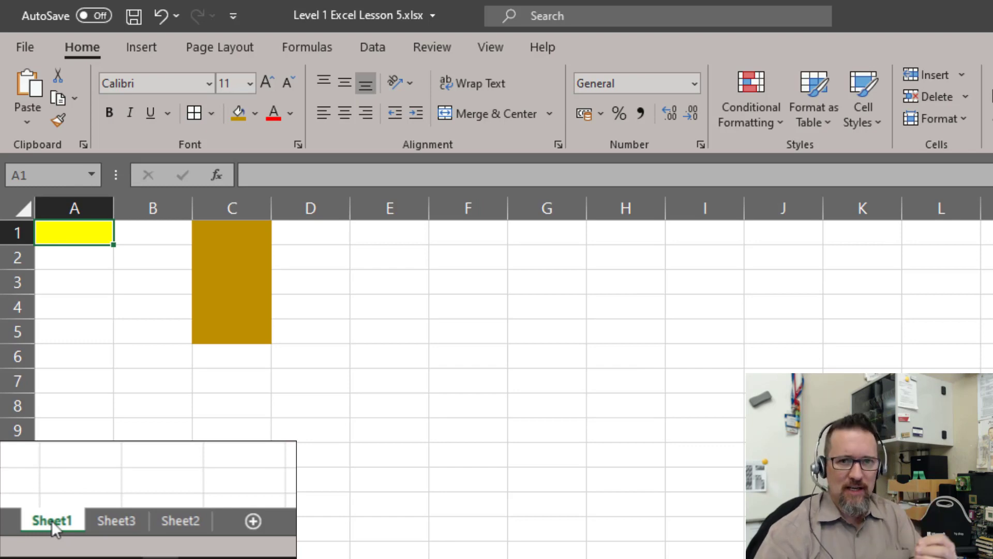
Name cell A1 on Sheet1 'MyName' using the Name Box.
left_click(61, 174)
type("MyN")
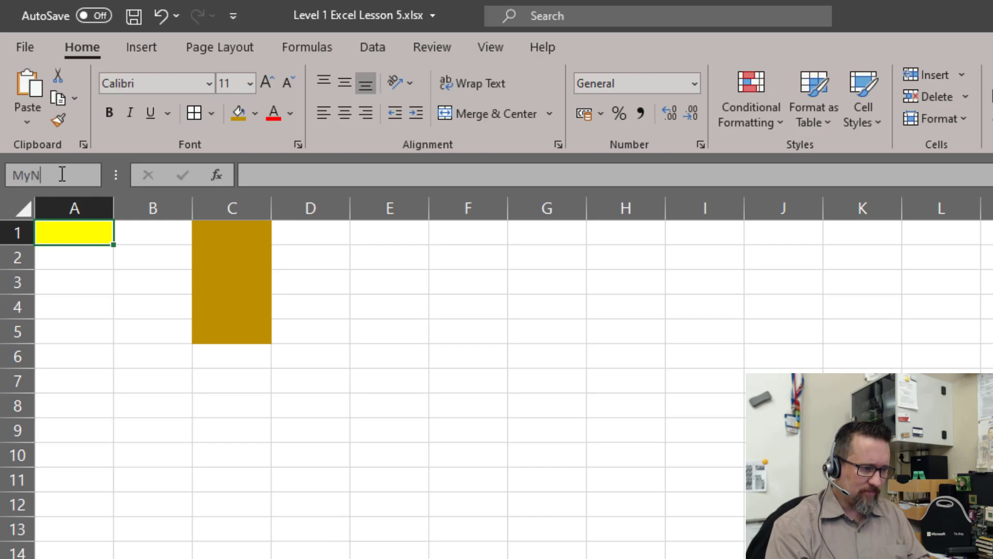
type("ame")
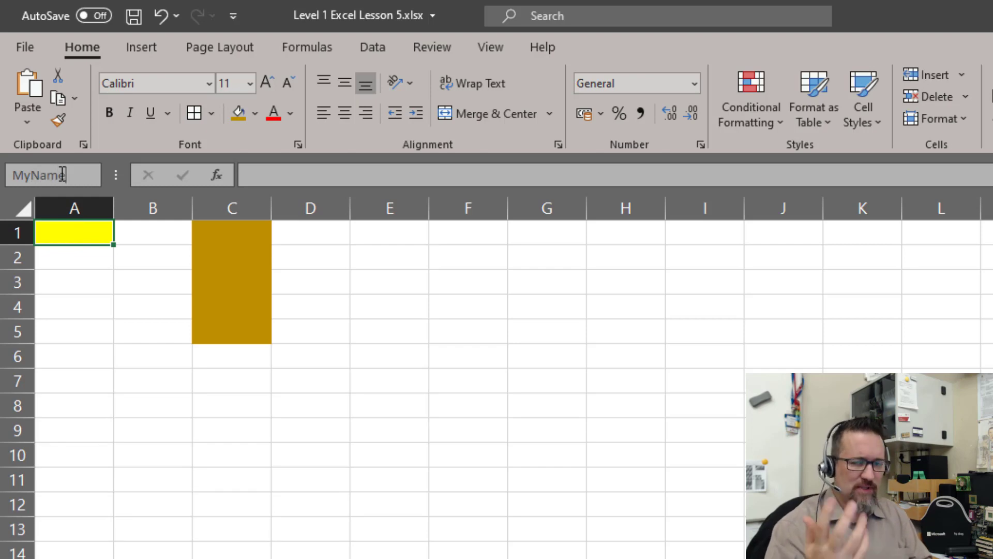
key("Return")
left_click(119, 355)
left_click(77, 231)
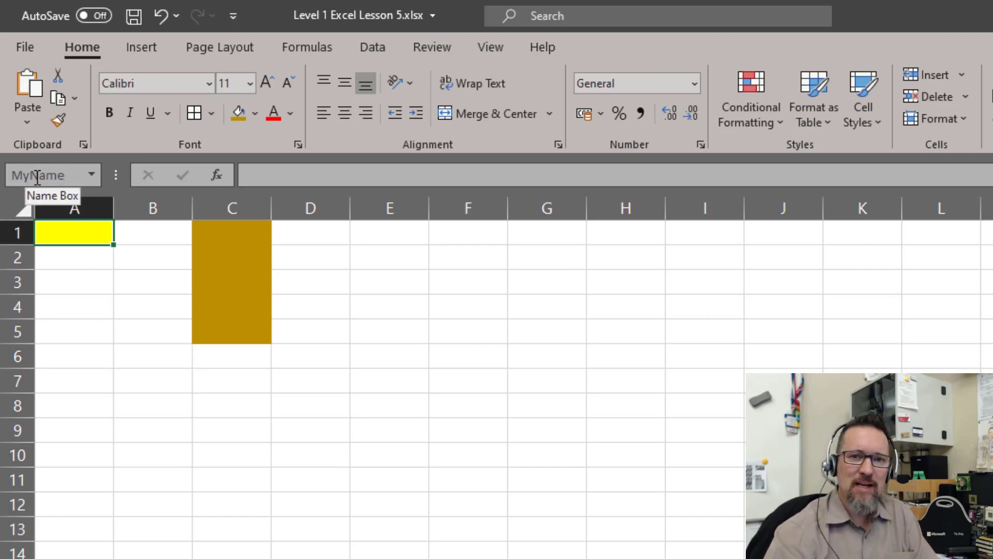
On Sheet3, test =MyName in A1, then delete the formula.
left_click(115, 521)
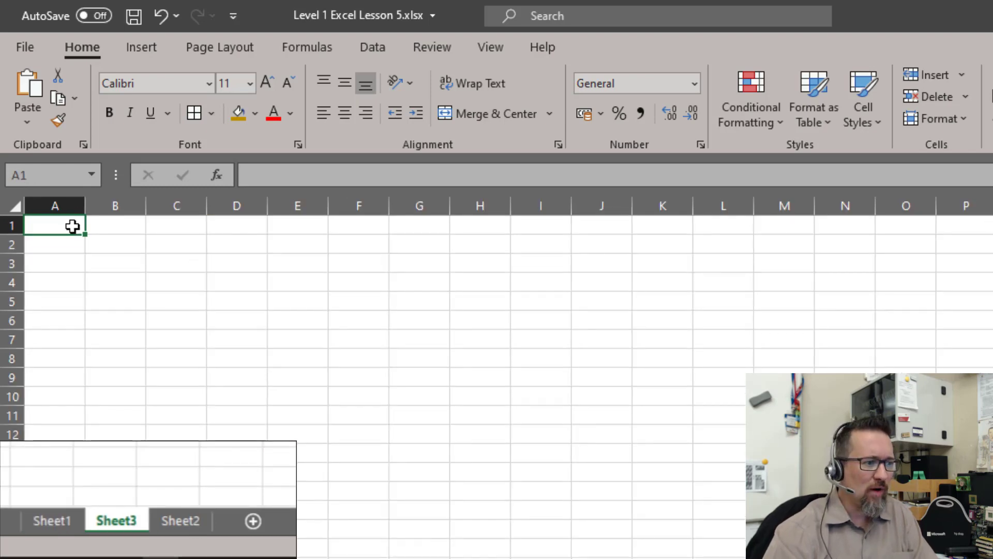
left_click(322, 182)
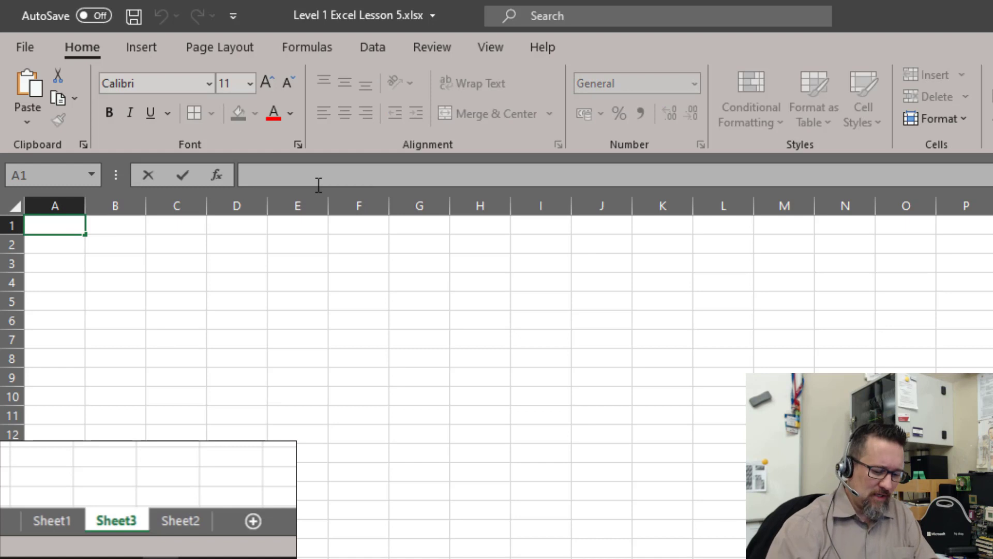
type("=myna")
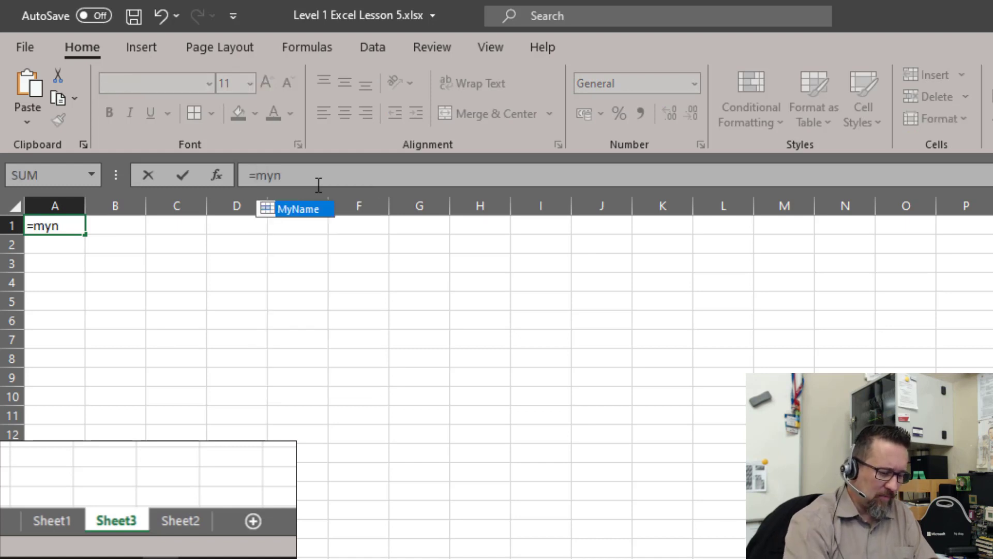
double_click(294, 209)
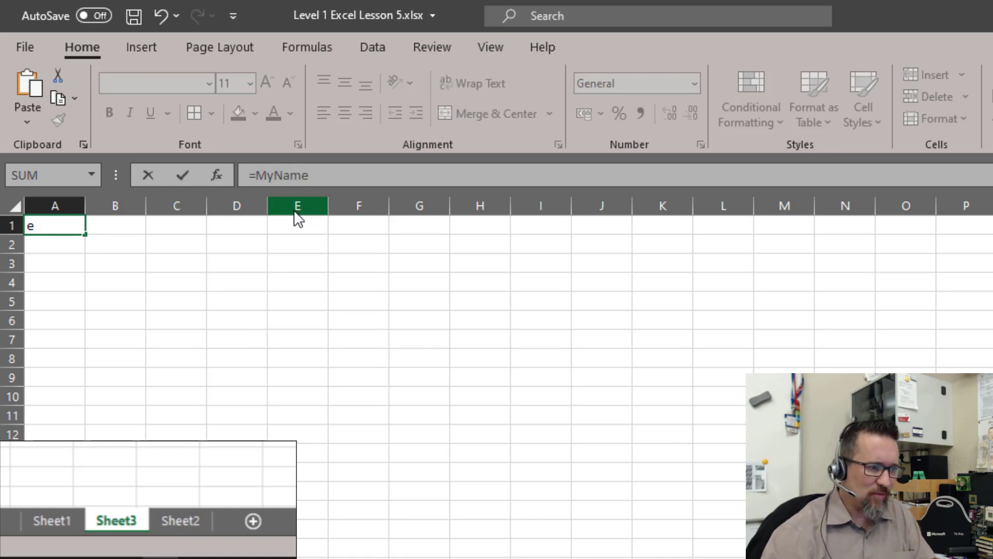
key("Return")
left_click(63, 231)
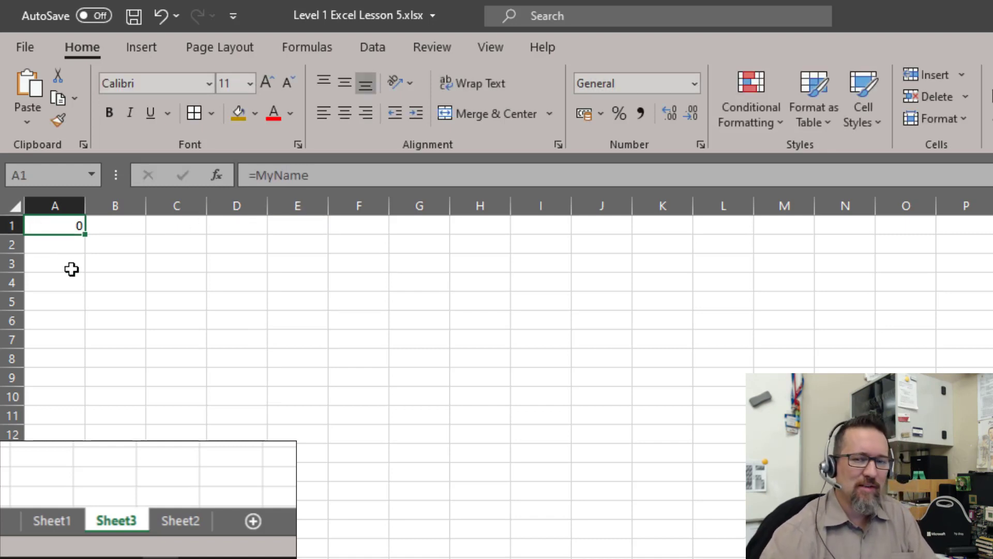
key("Delete")
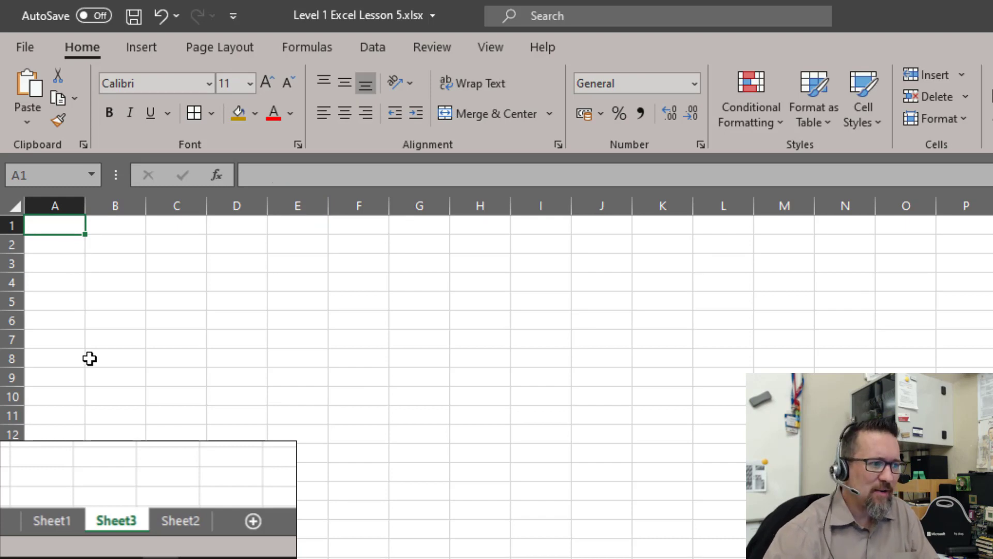
On Sheet1, select the brown block C1:C5 and name it 'MyRange'.
left_click(41, 521)
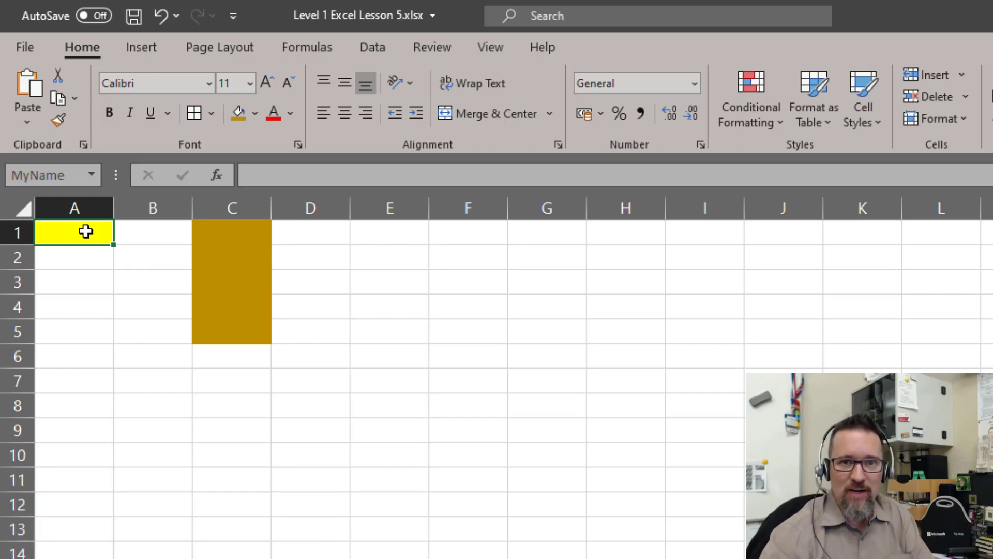
left_click(379, 285)
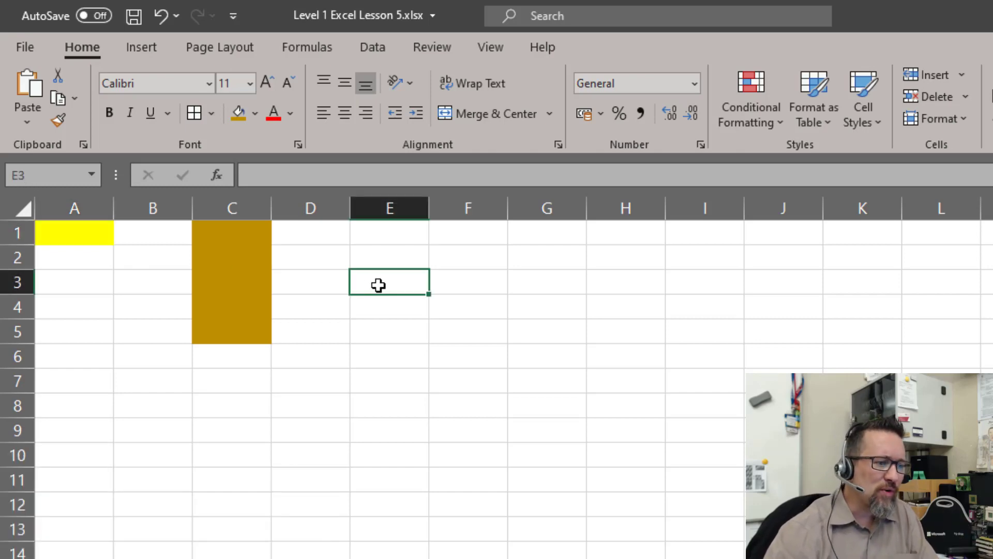
left_click(249, 235)
left_click_drag(249, 236, 242, 330)
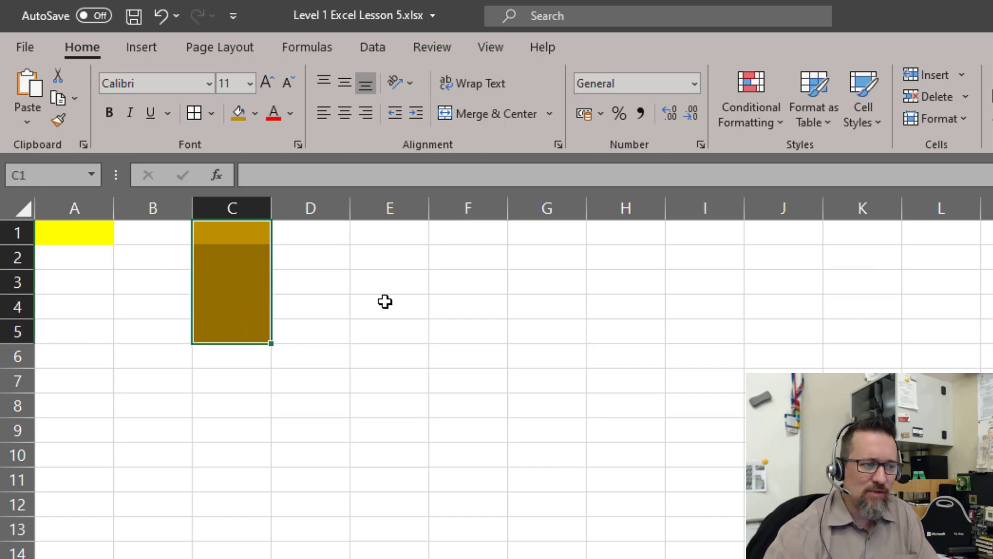
left_click(376, 278)
left_click_drag(231, 235, 224, 334)
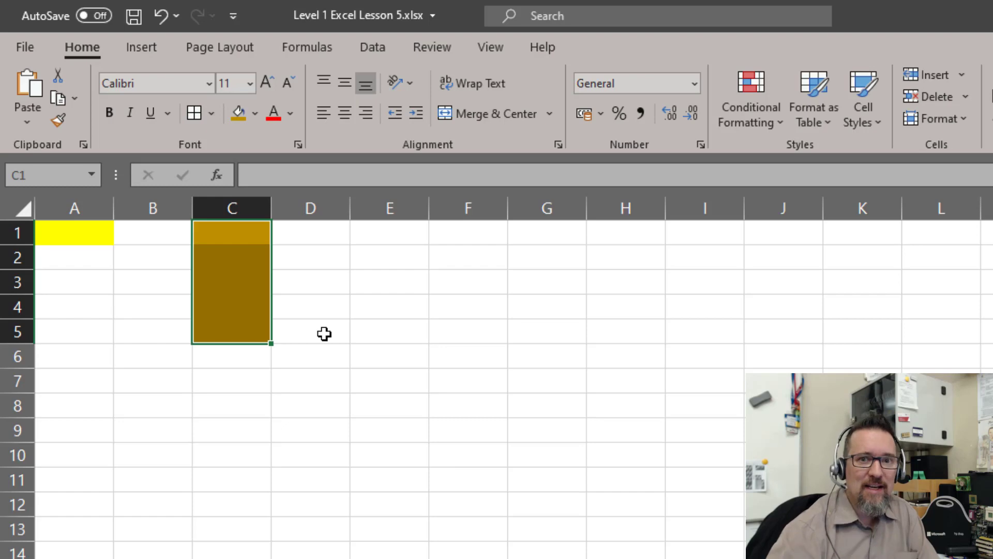
left_click(37, 175)
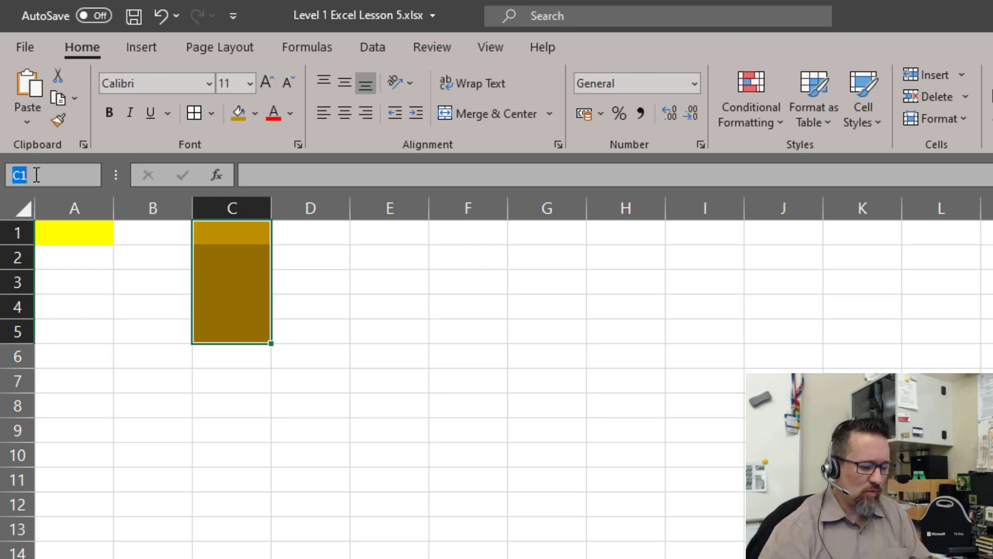
type("MyRang")
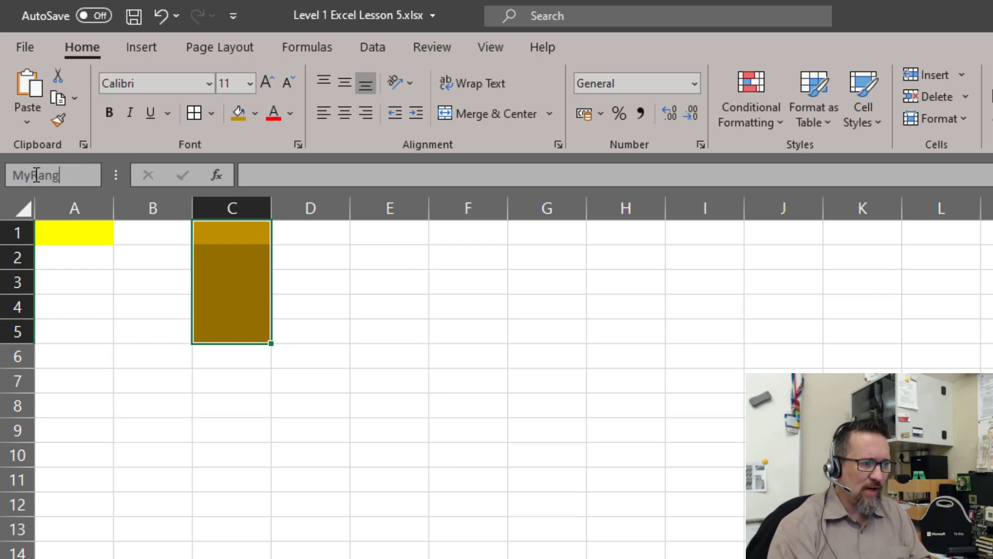
key("Return")
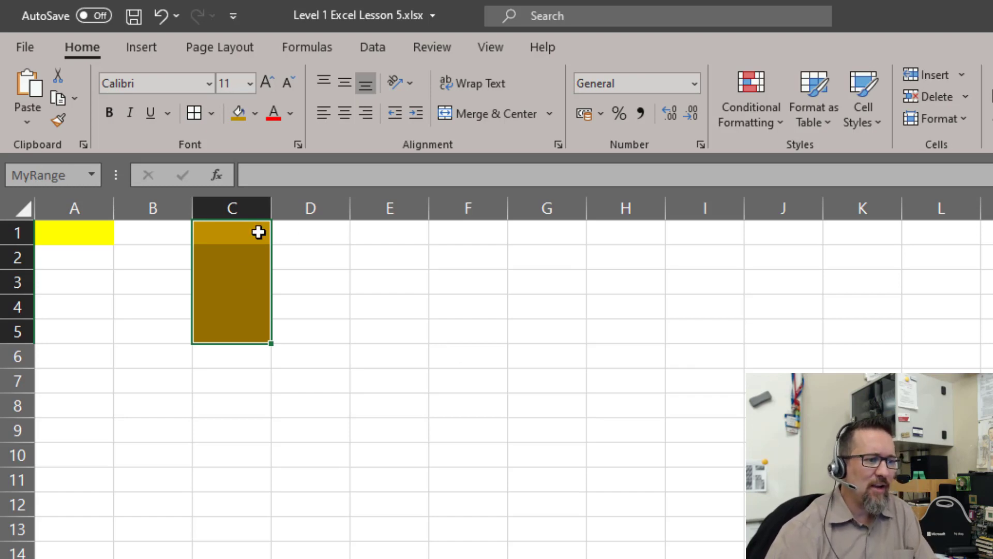
Click through cells C1 to C5, reselect the MyRange block, then move to the T-shirt sheet.
left_click(243, 231)
left_click(236, 253)
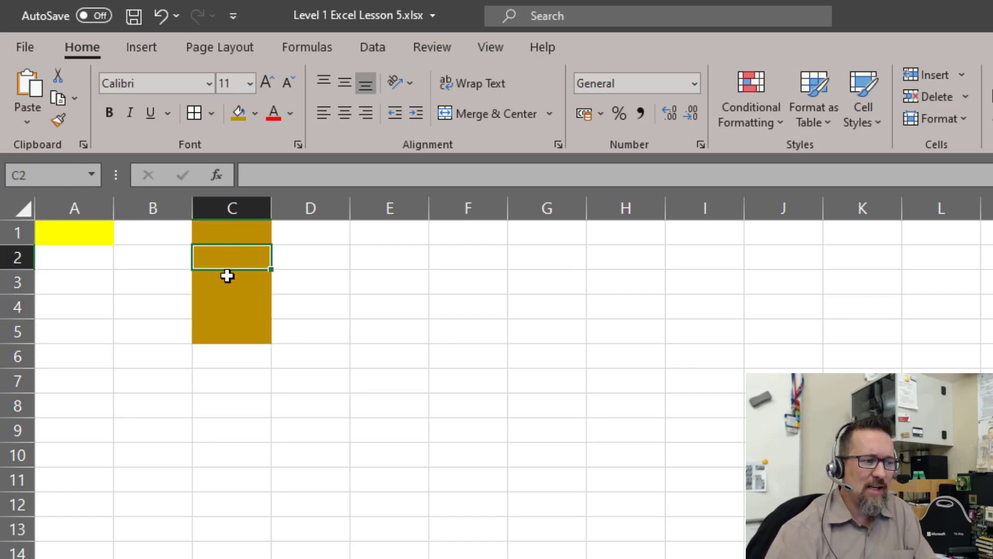
left_click(227, 275)
left_click(215, 307)
left_click(215, 331)
left_click(220, 237)
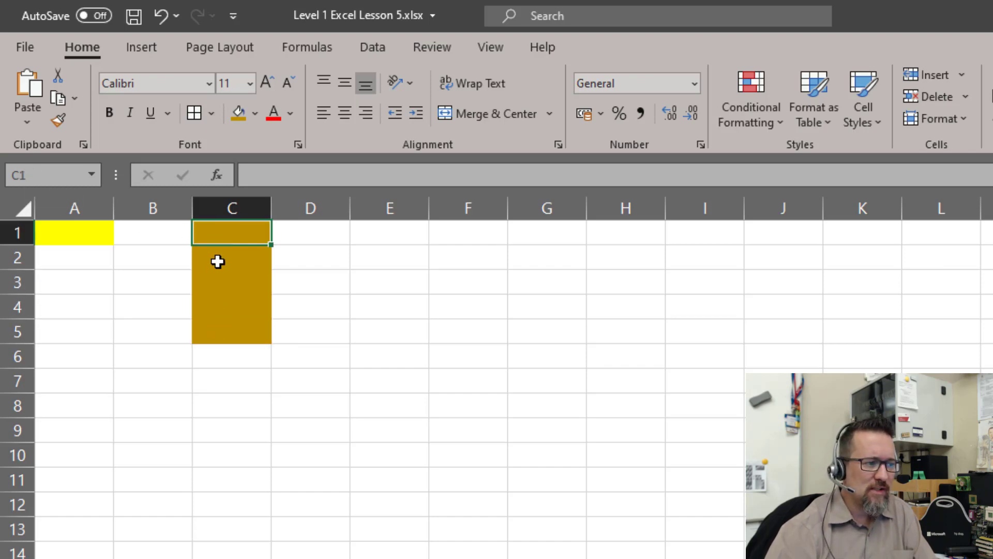
left_click(217, 262)
left_click(217, 284)
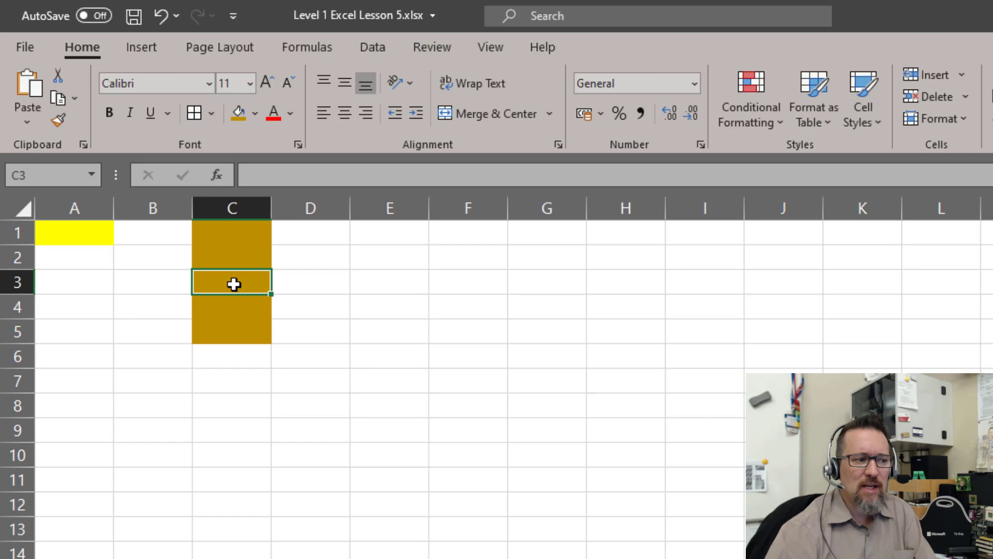
left_click_drag(244, 231, 235, 327)
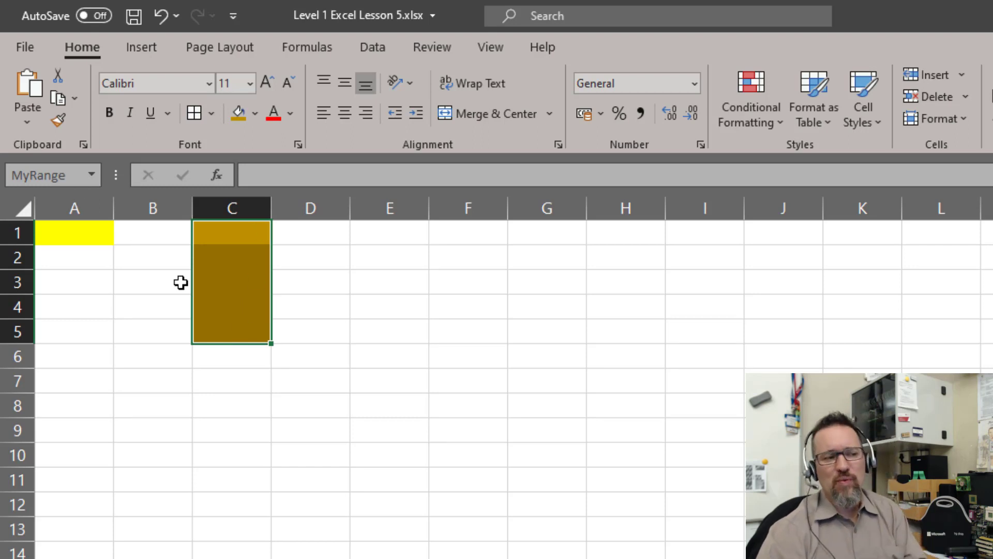
key("ctrl+Page_Down")
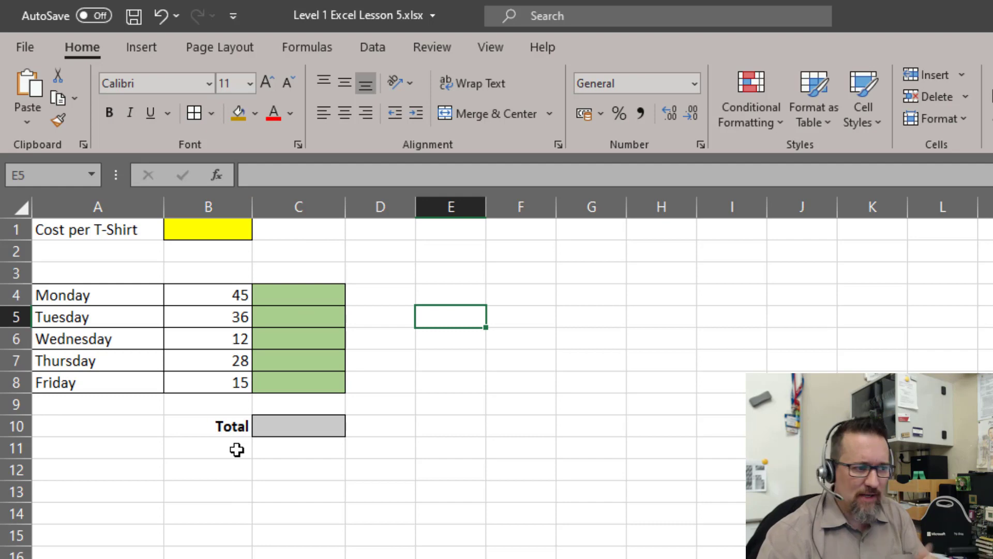
Enter 25 as the cost per T-shirt in B1.
left_click(212, 226)
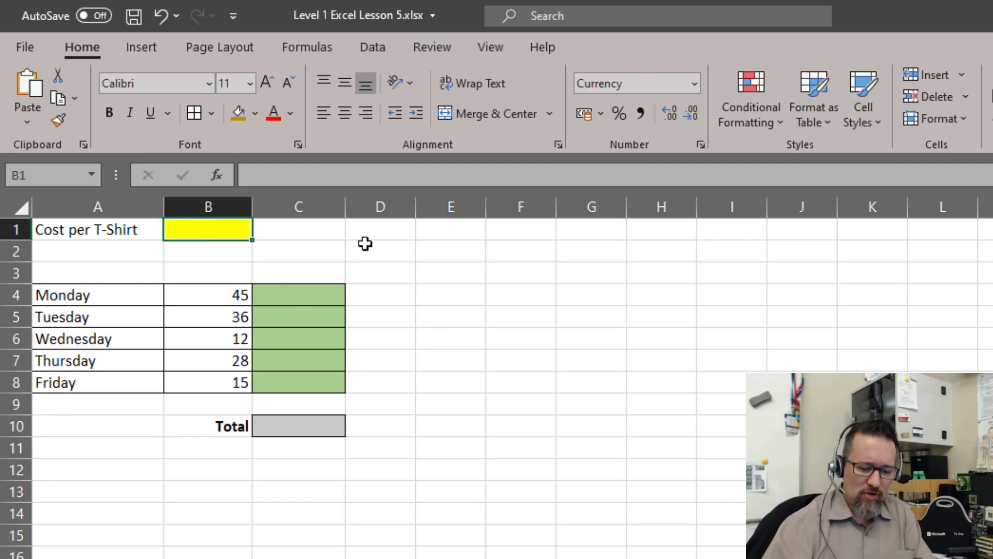
type("25")
key("Return")
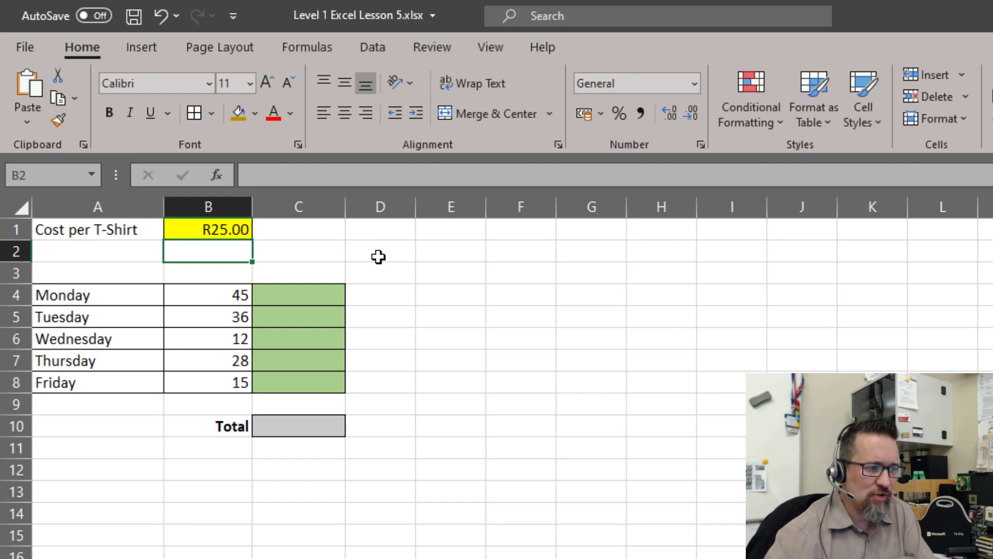
Point out Monday's total cell C4 and the quantities in B4:B6, ending on C4.
left_click(288, 296)
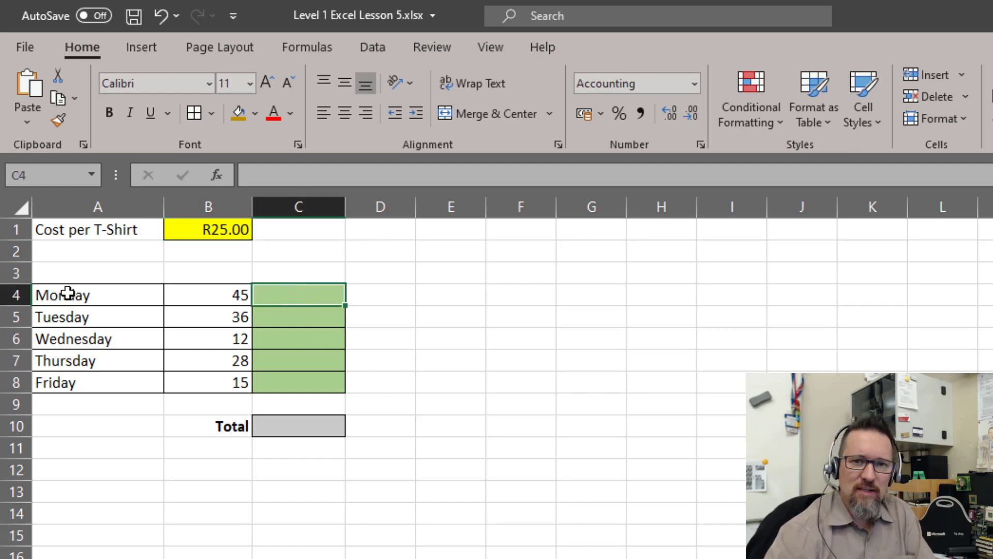
left_click(211, 291)
left_click(207, 319)
left_click(203, 342)
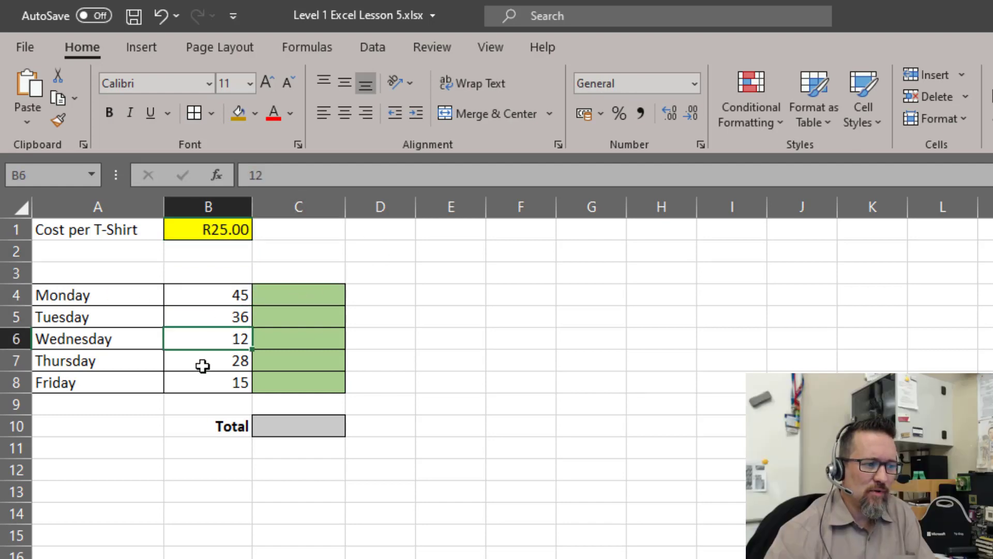
left_click(316, 297)
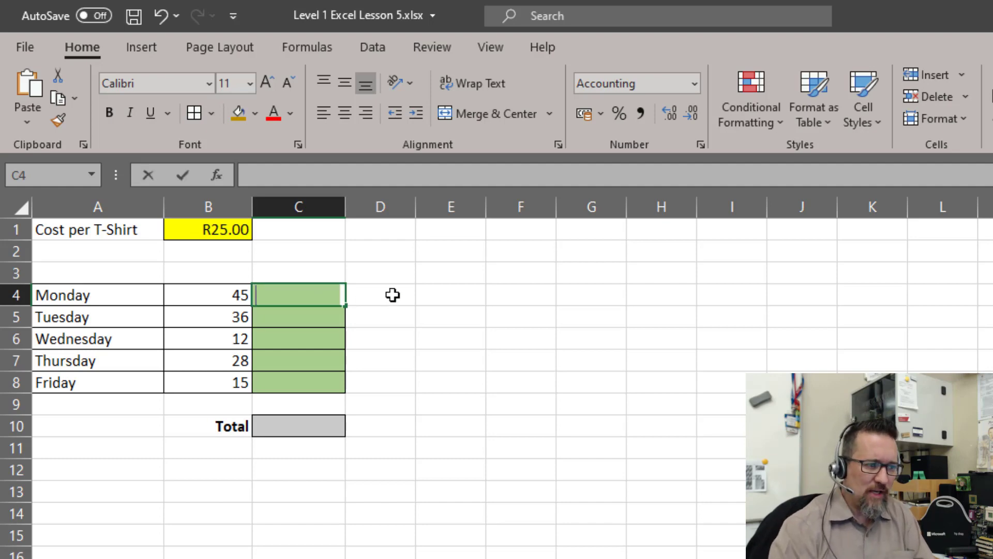
type("=")
left_click(199, 294)
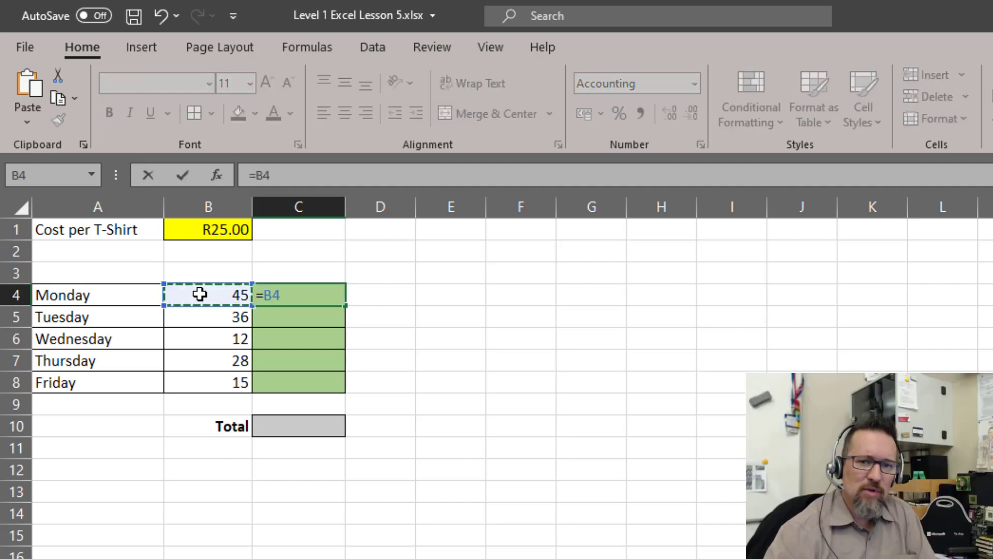
type("*")
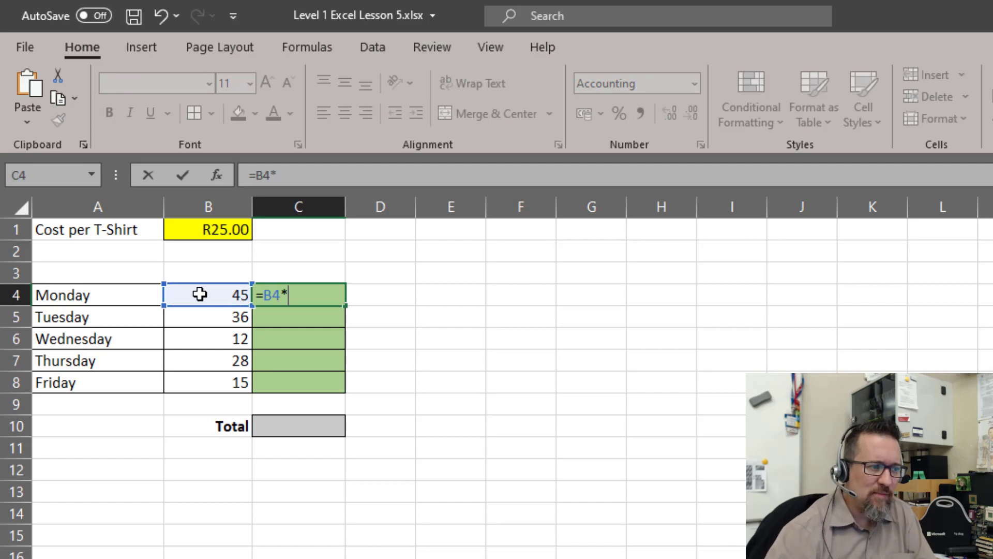
left_click(210, 231)
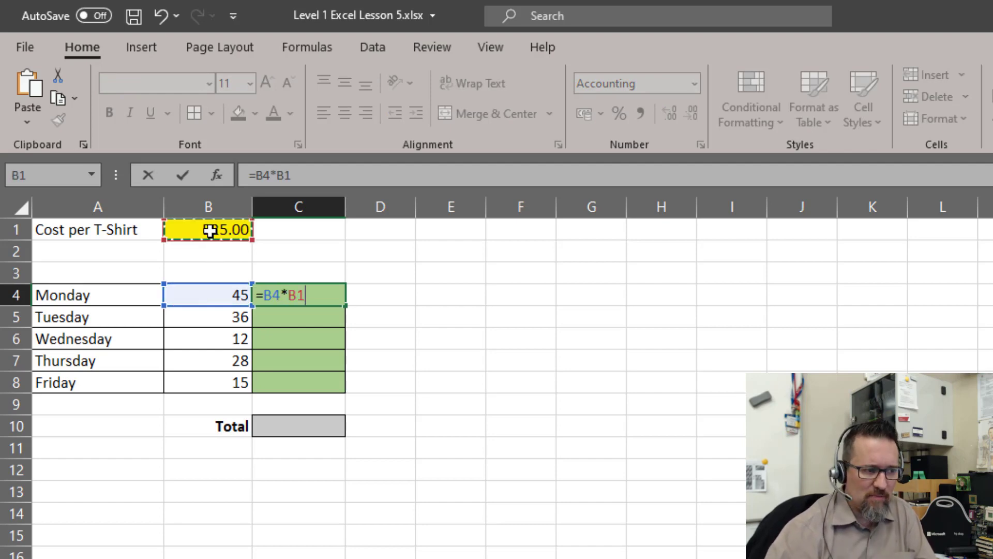
key("ctrl+Return")
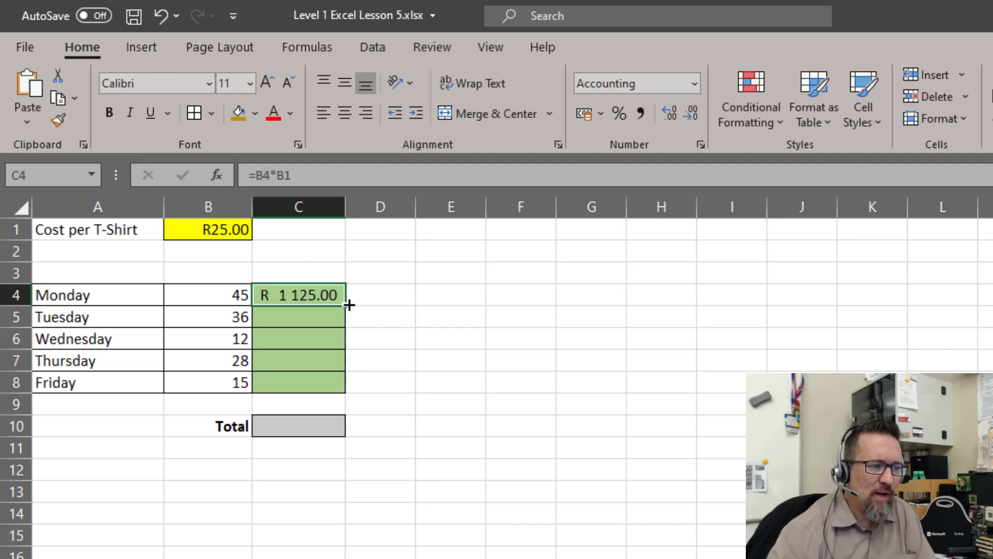
left_click_drag(348, 305, 348, 388)
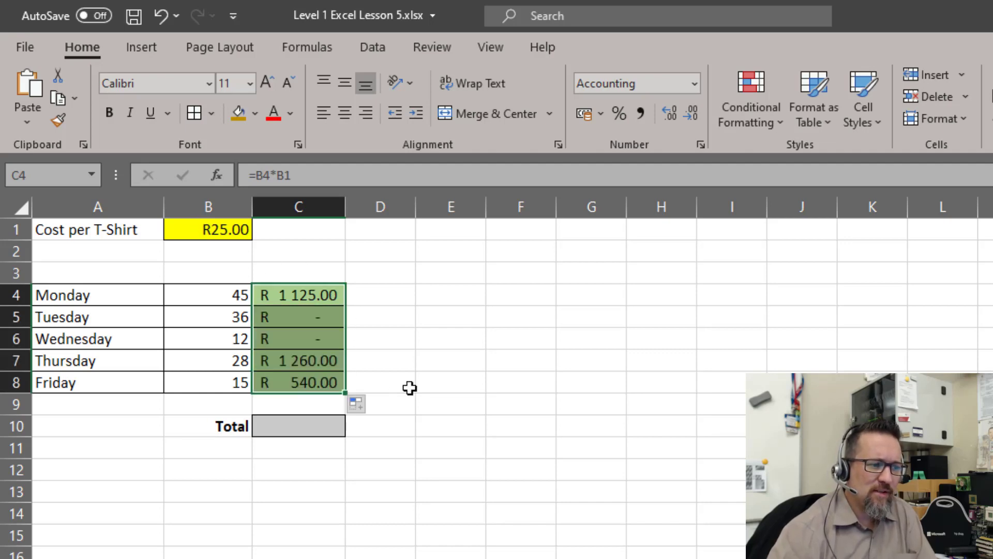
left_click(299, 296)
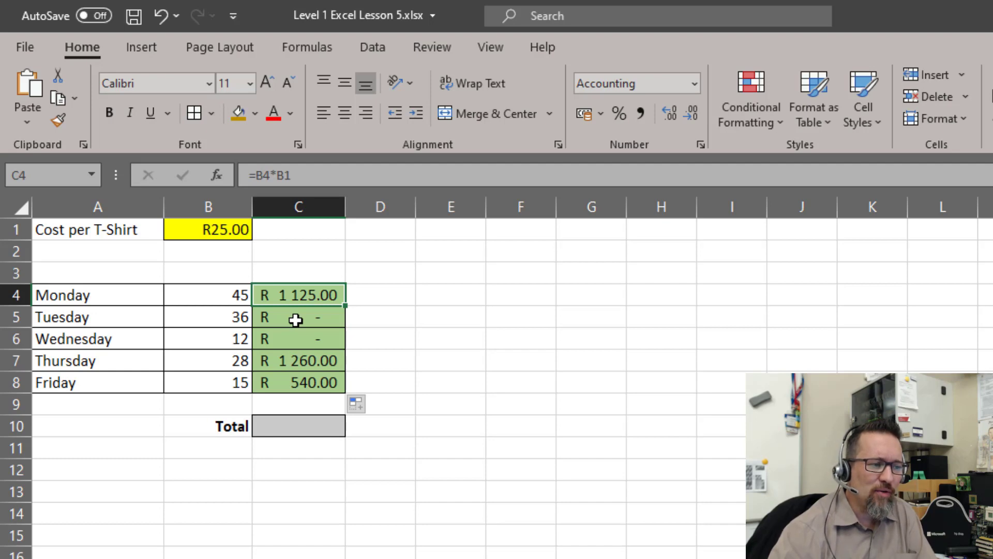
left_click(295, 320)
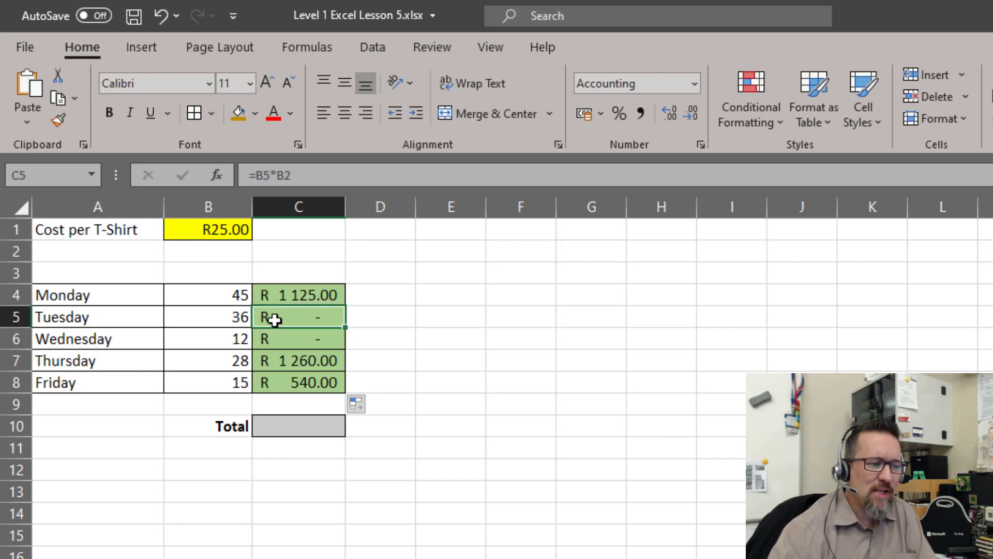
left_click(285, 176)
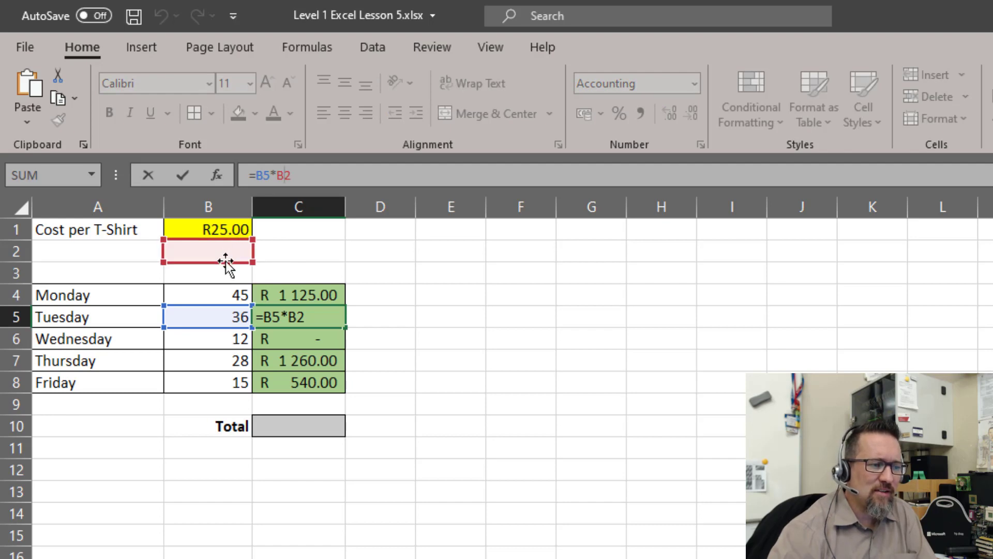
left_click_drag(228, 266, 228, 235)
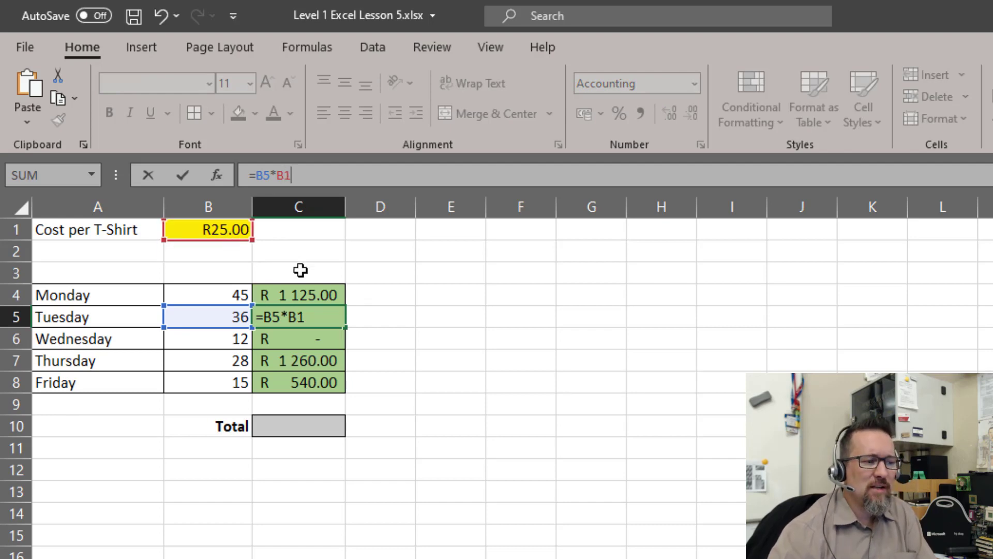
key("Escape")
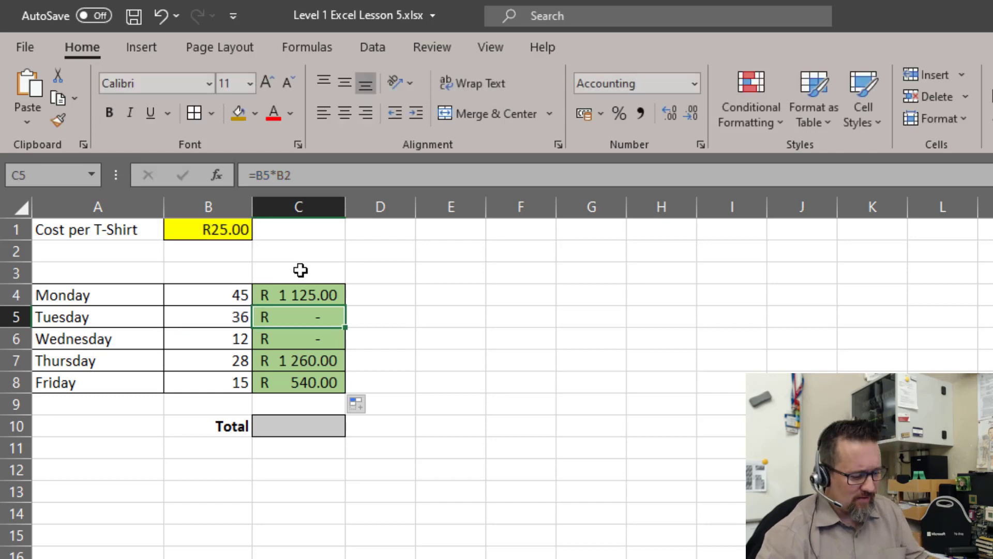
key("ctrl+z")
key("ctrl+z")
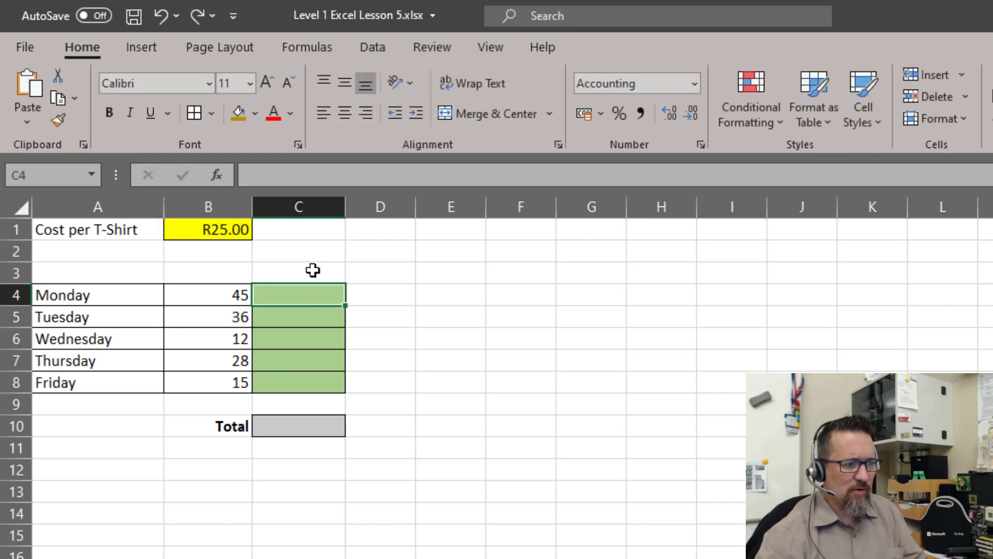
left_click(432, 271)
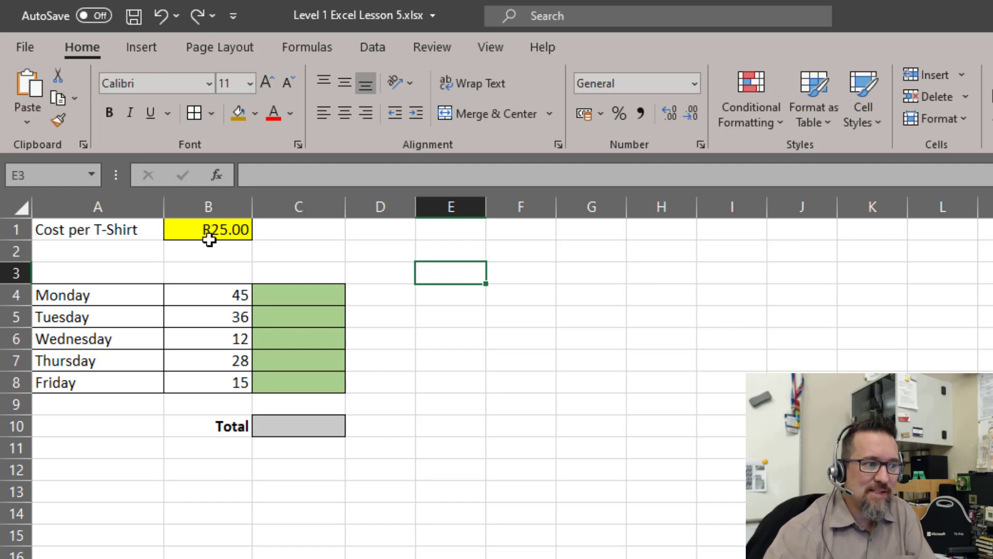
Name cell B1 'CostPerShirt' and widen the Name Box to show the full name.
left_click(192, 226)
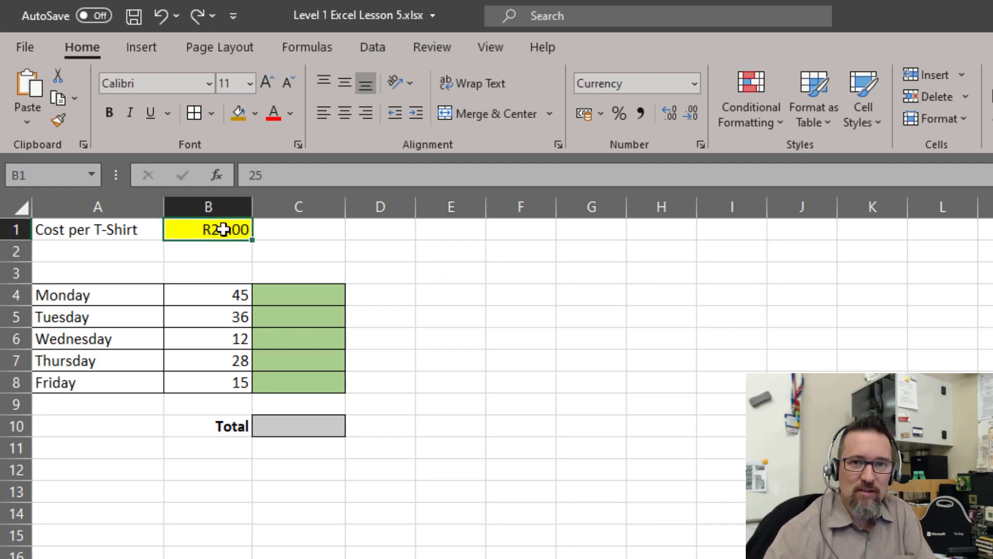
left_click(57, 176)
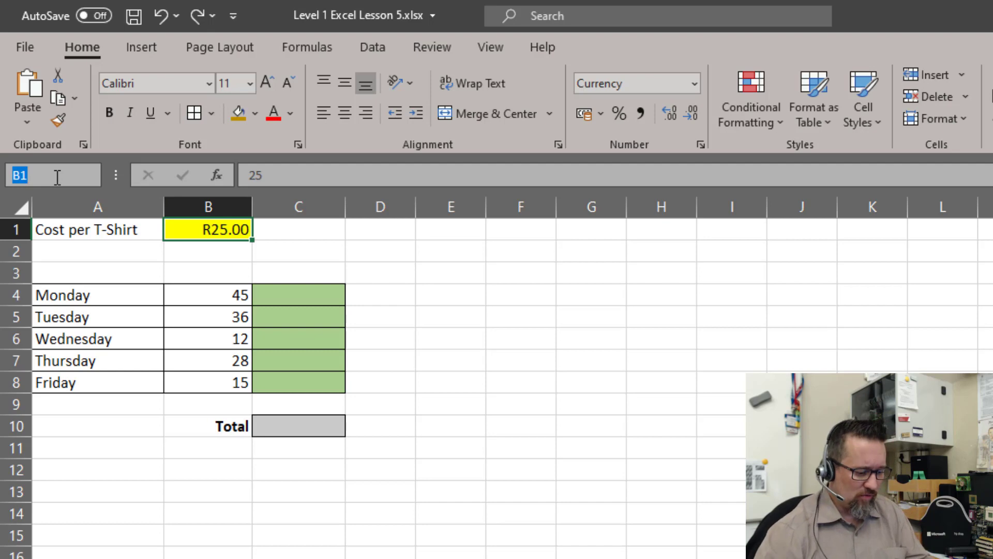
type("CostP")
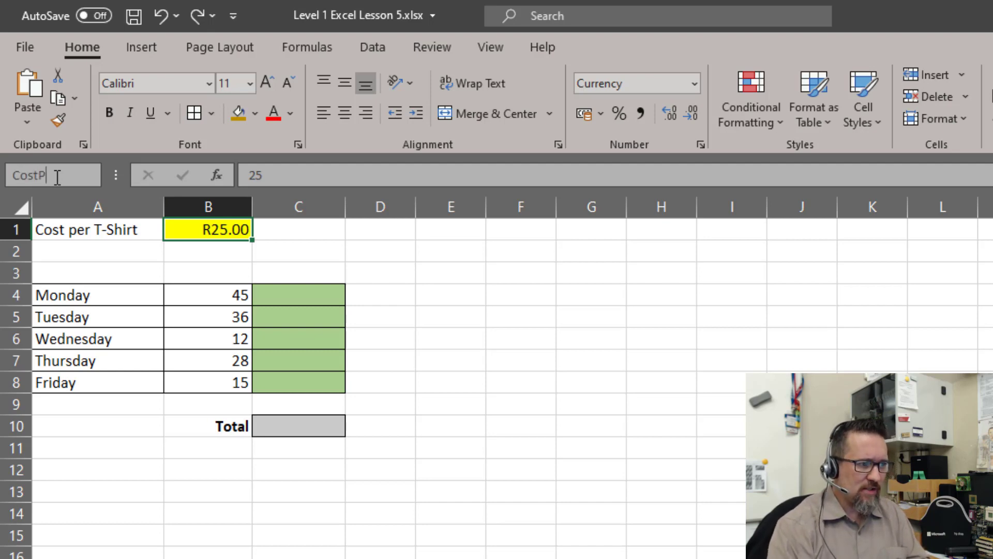
type("erShirt")
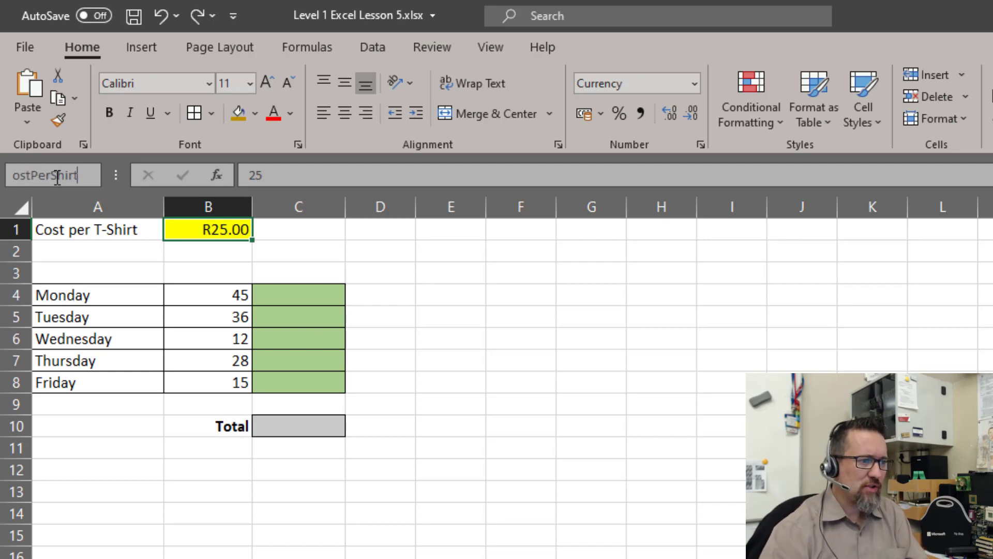
key("Return")
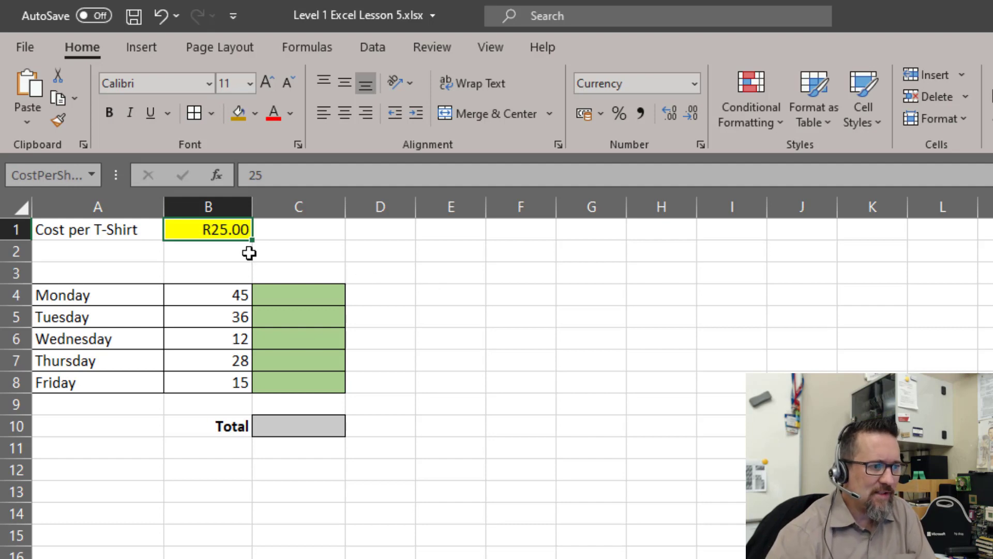
left_click_drag(110, 179, 143, 179)
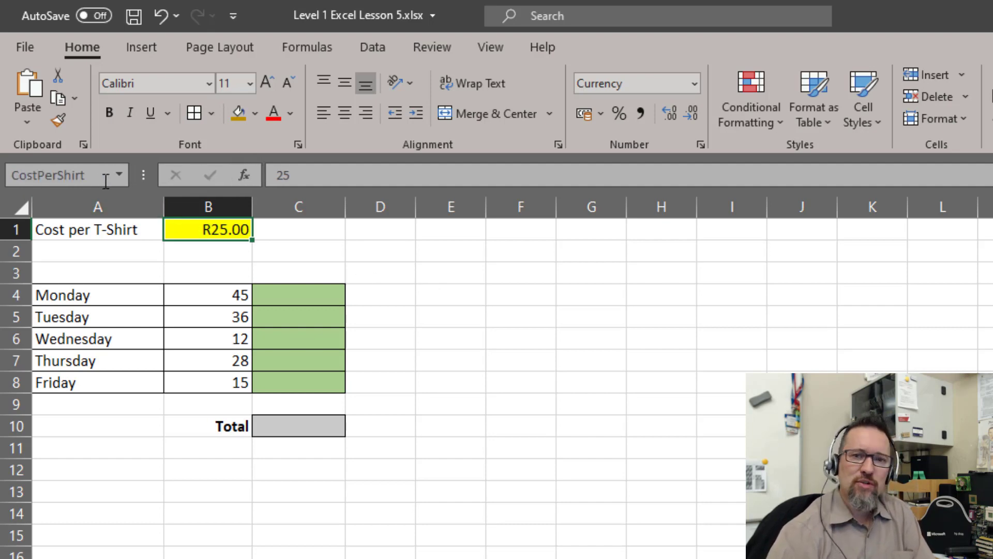
Enter =B4*CostPerShirt in C4 for Monday's total sales.
left_click(316, 294)
type("=")
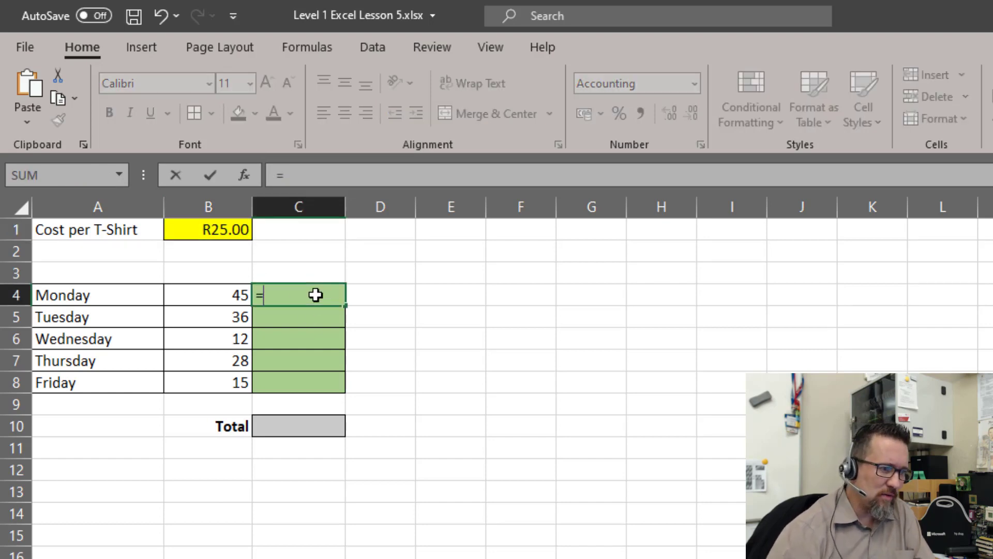
left_click(195, 292)
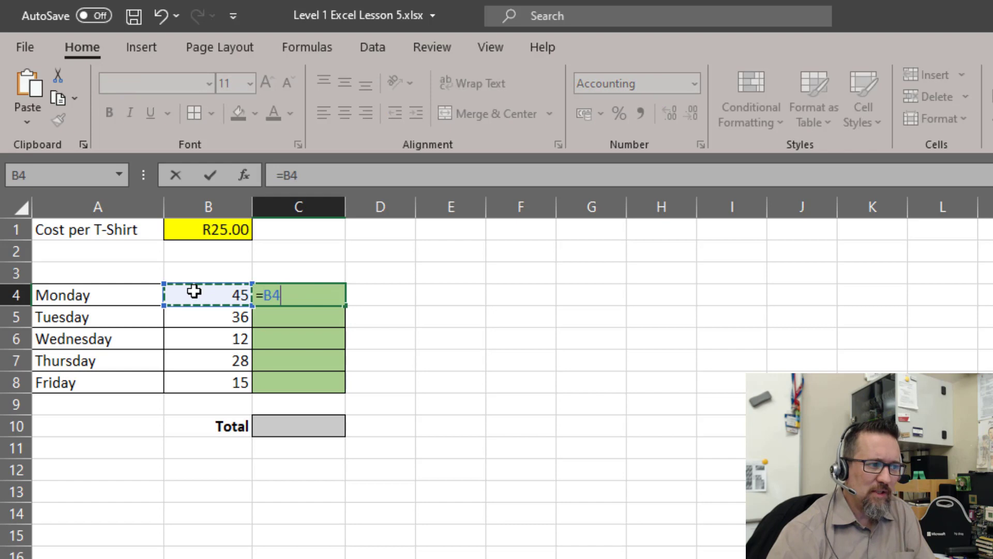
type("*")
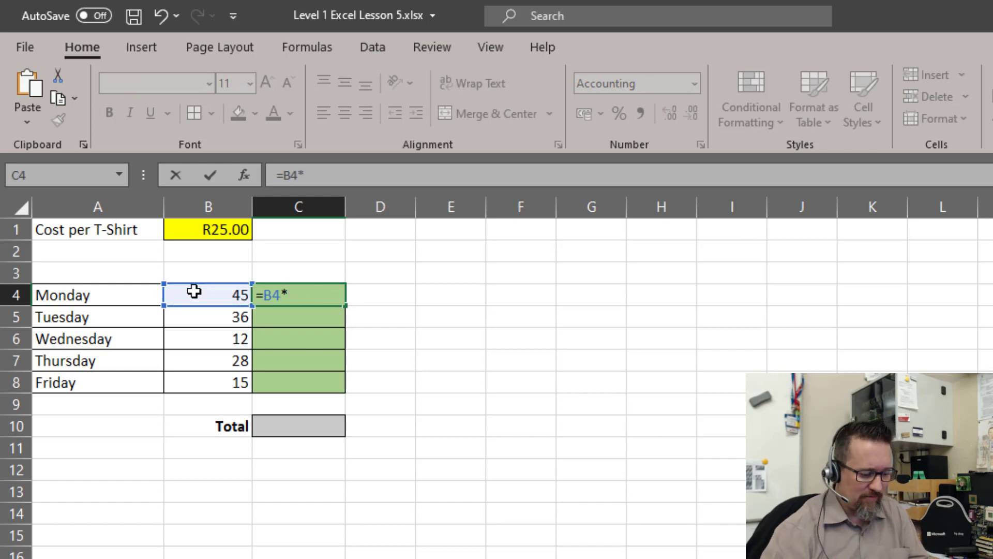
type("cos")
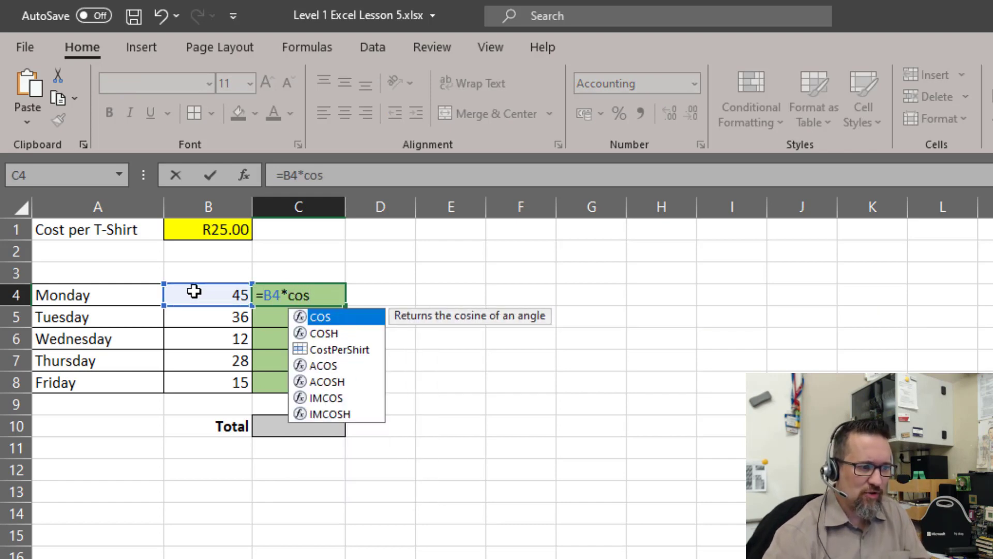
left_click(350, 352)
double_click(348, 351)
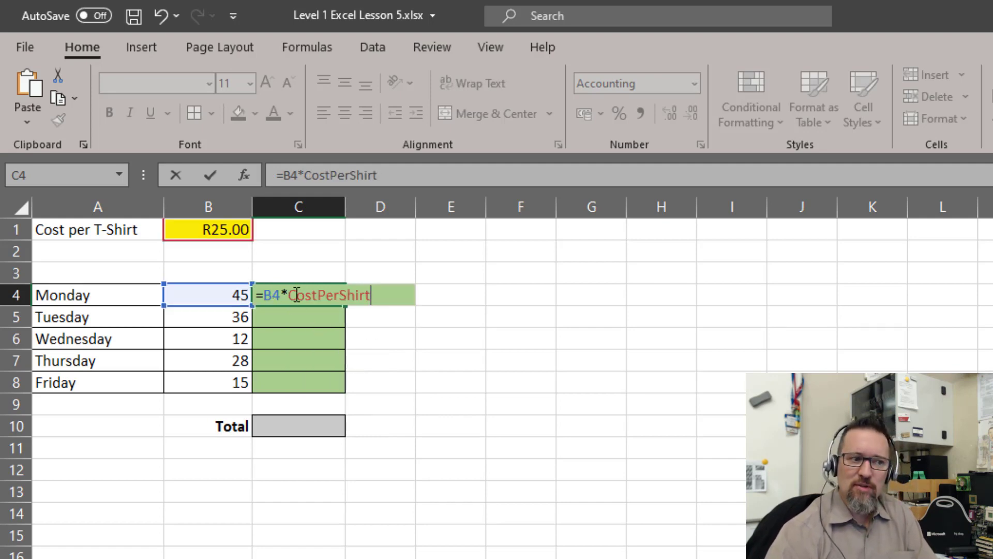
key("Return")
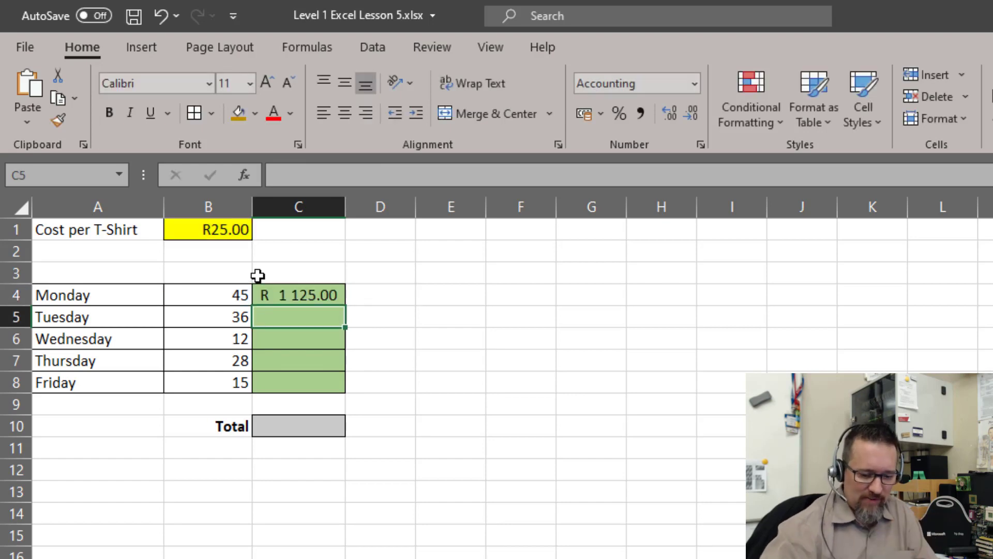
left_click(314, 293)
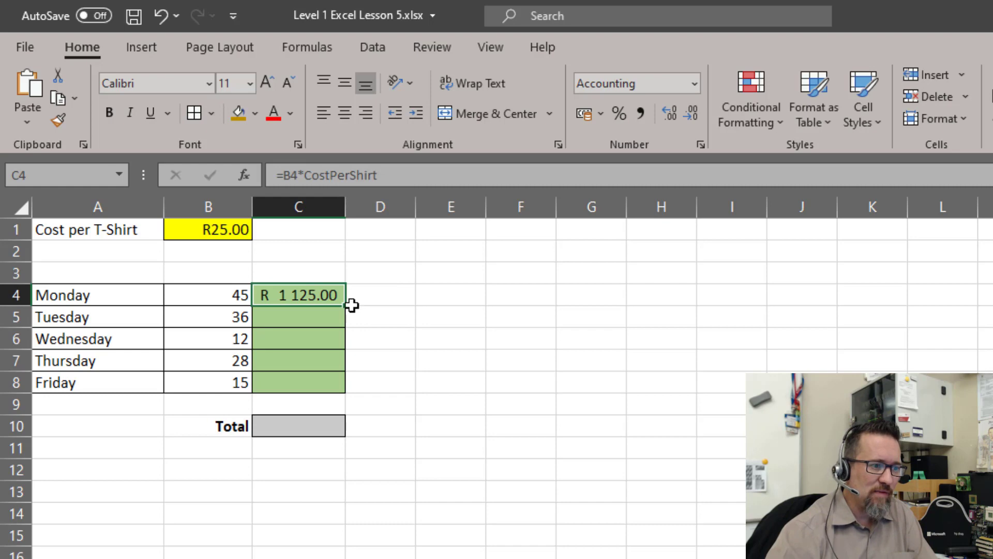
Fill the C4 formula down to C8 and check the copied formulas and B1.
left_click_drag(347, 307, 351, 387)
left_click(314, 310)
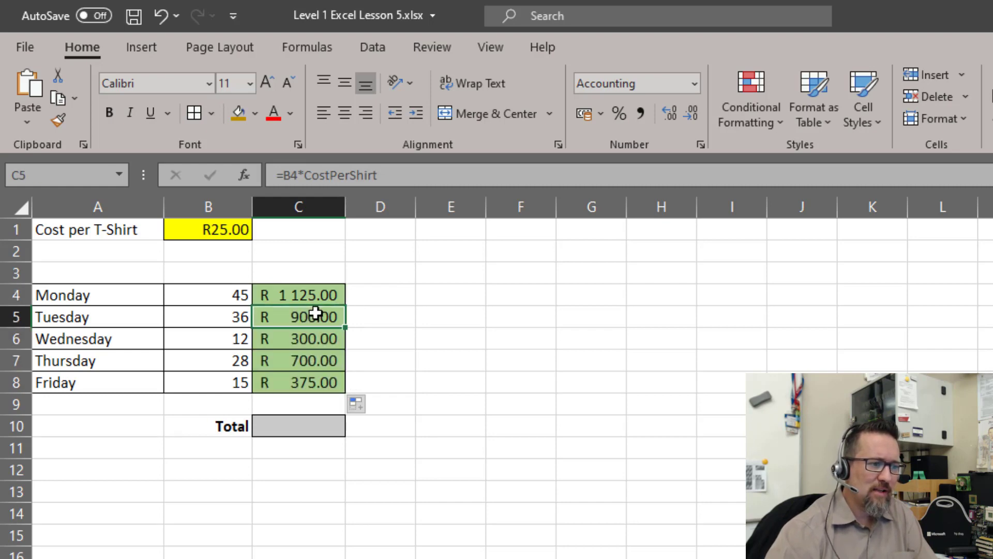
left_click(309, 341)
left_click(307, 360)
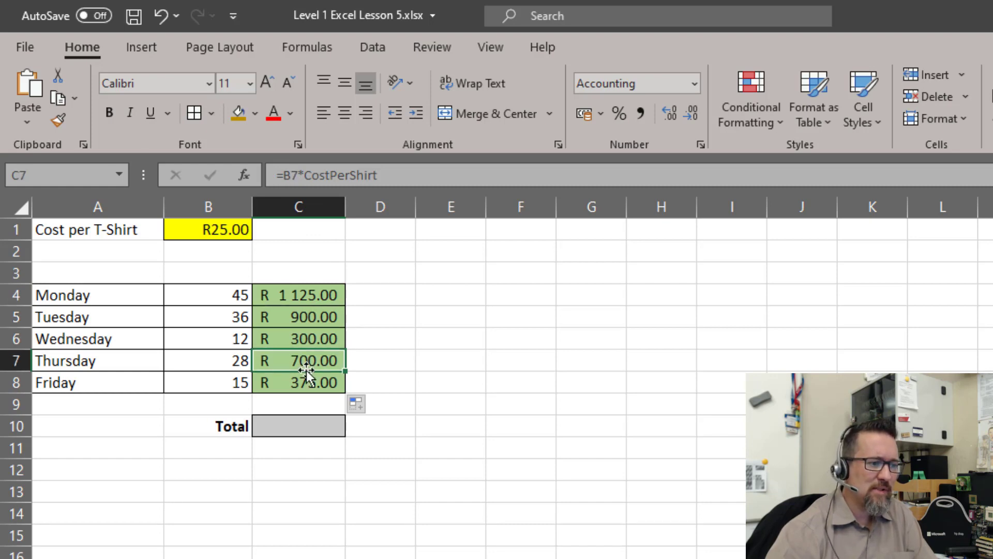
left_click(306, 381)
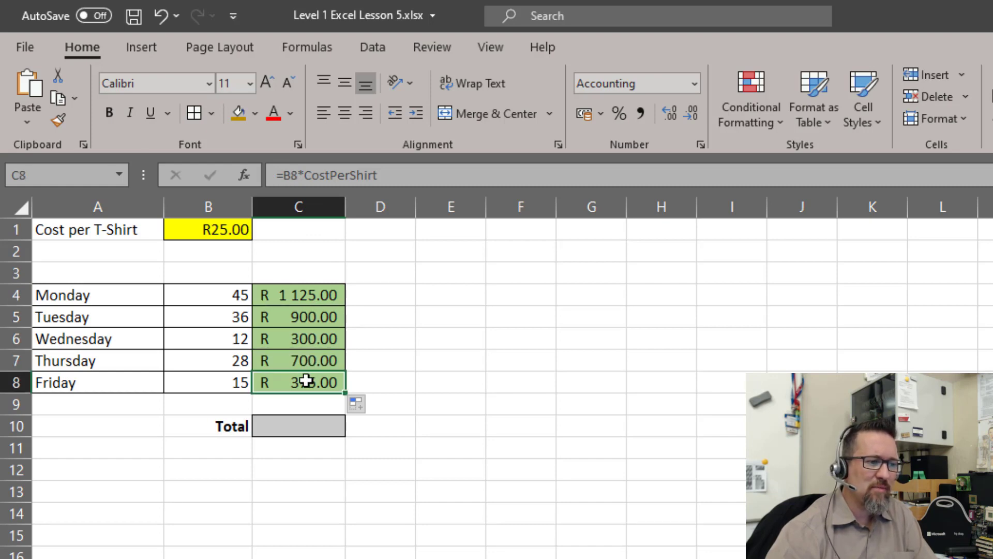
left_click(229, 228)
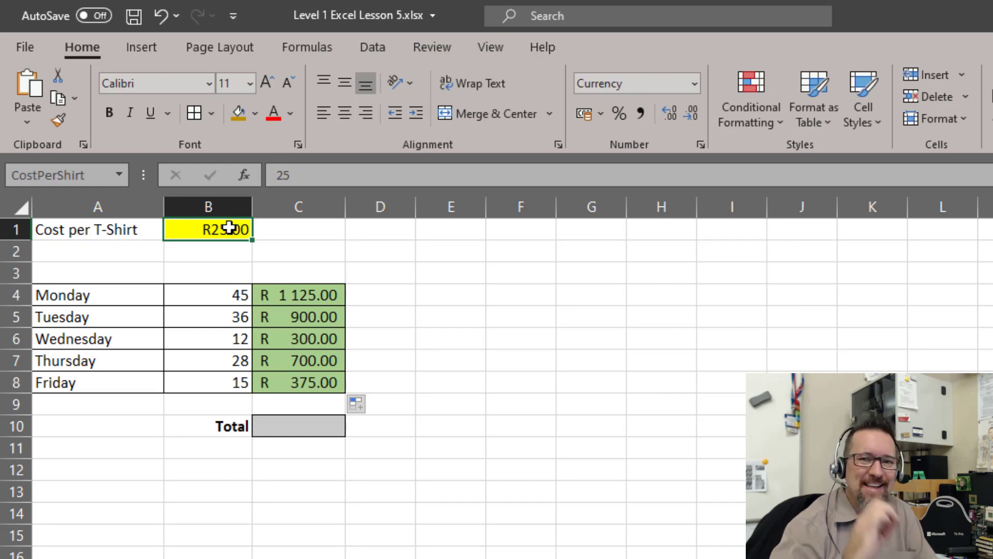
Select the daily sales amounts C4:C8 and name them 'TotalSales' in the Name Box.
left_click_drag(328, 291, 320, 374)
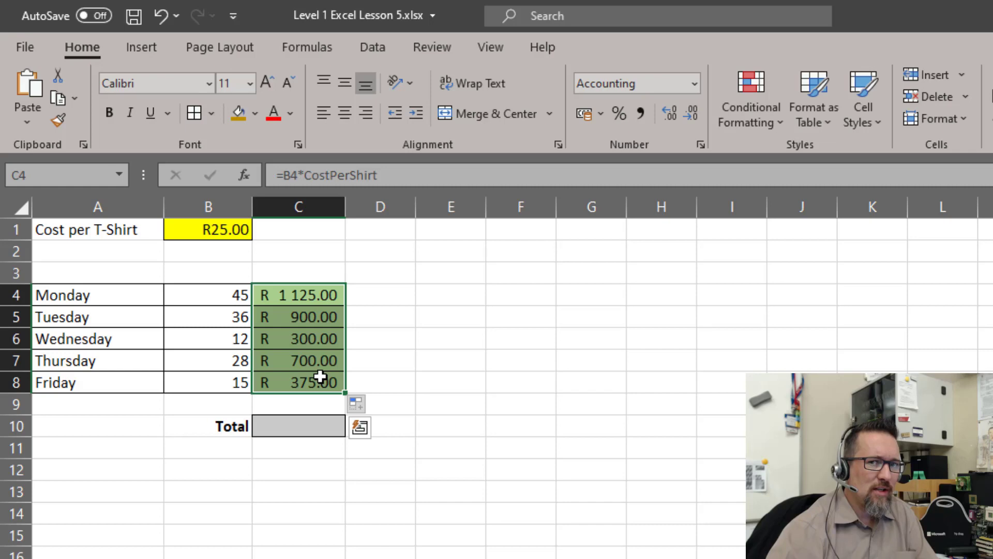
left_click(85, 176)
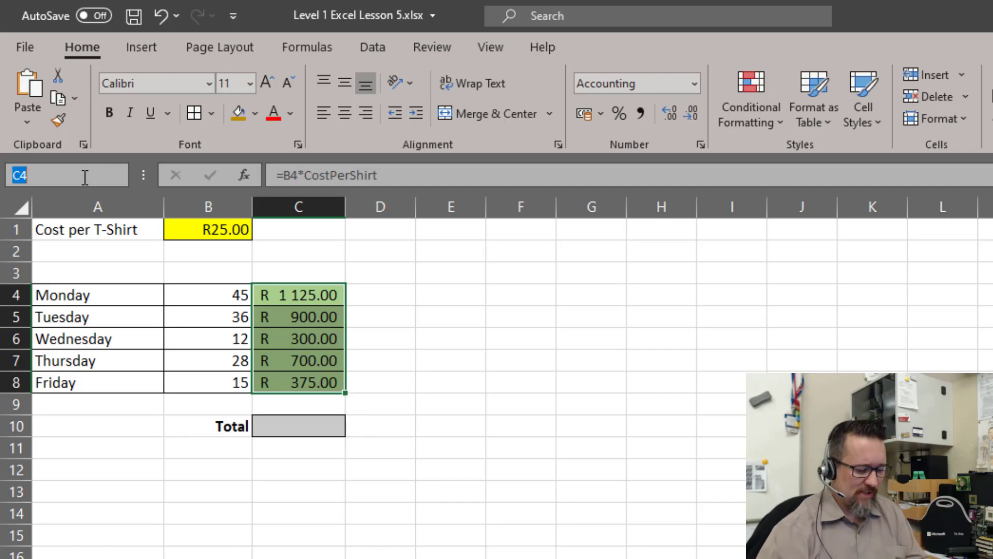
type("TotalSales")
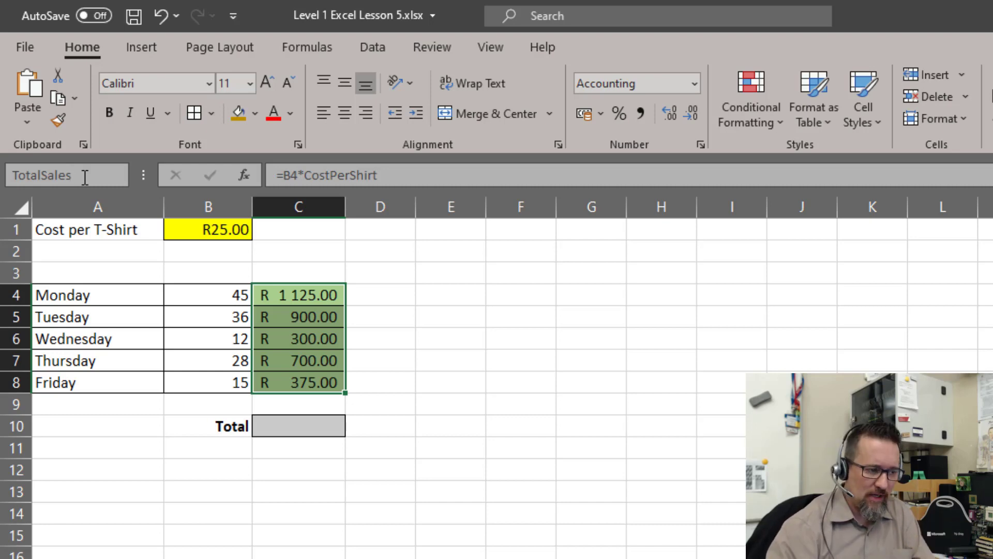
key("Return")
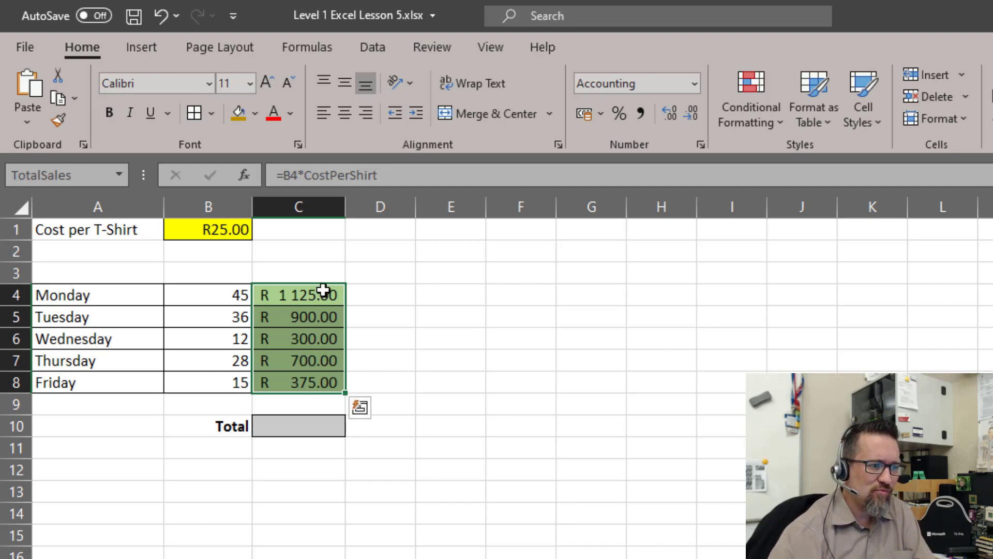
Enter =SUM(TotalSales) in C10 by selecting C4:C8 and closing the bracket.
left_click(318, 427)
type("=sum")
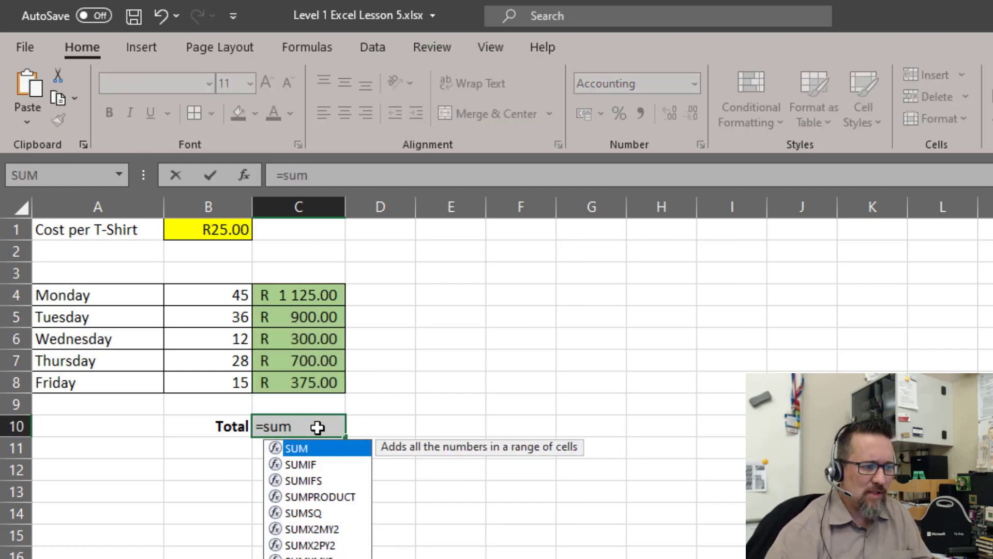
key("Tab")
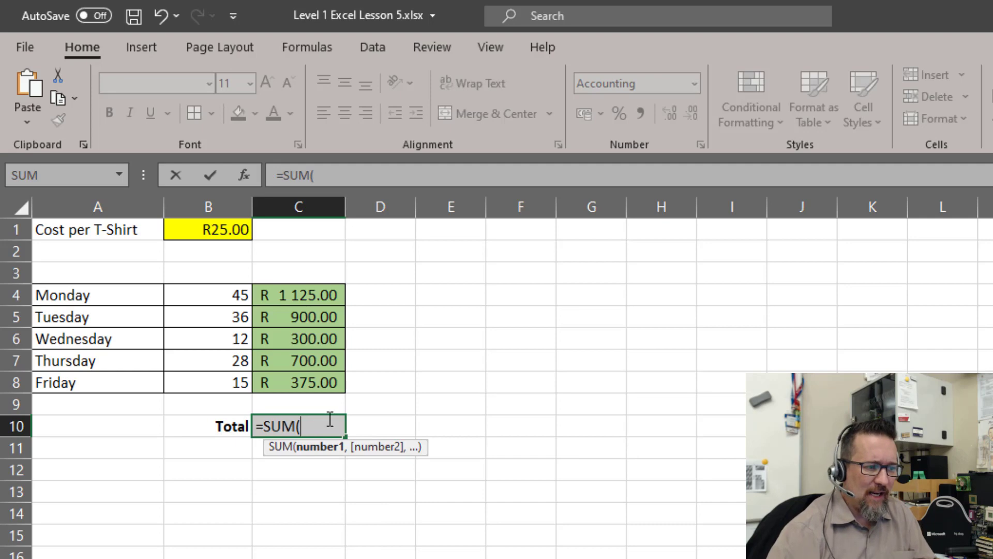
left_click(309, 304)
left_click_drag(308, 303, 305, 383)
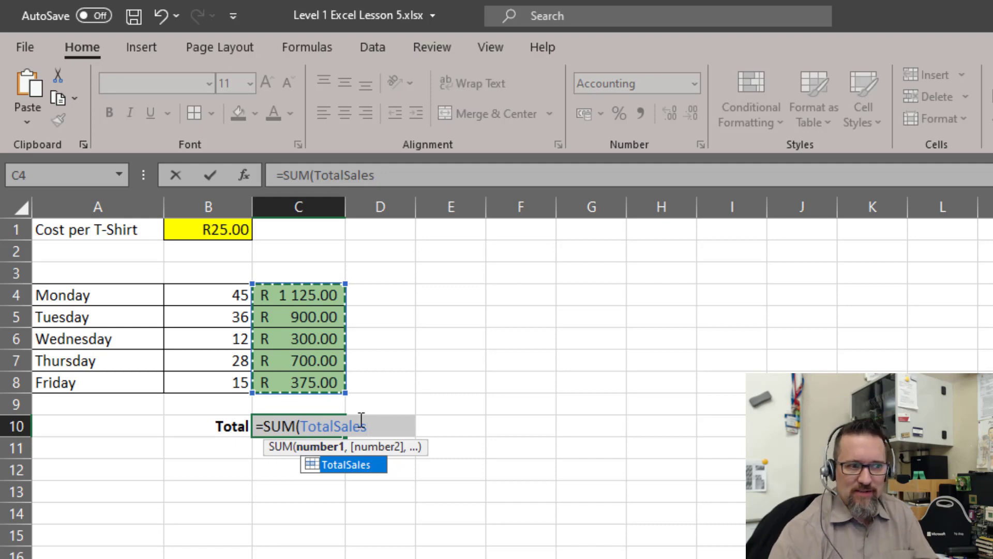
left_click(422, 176)
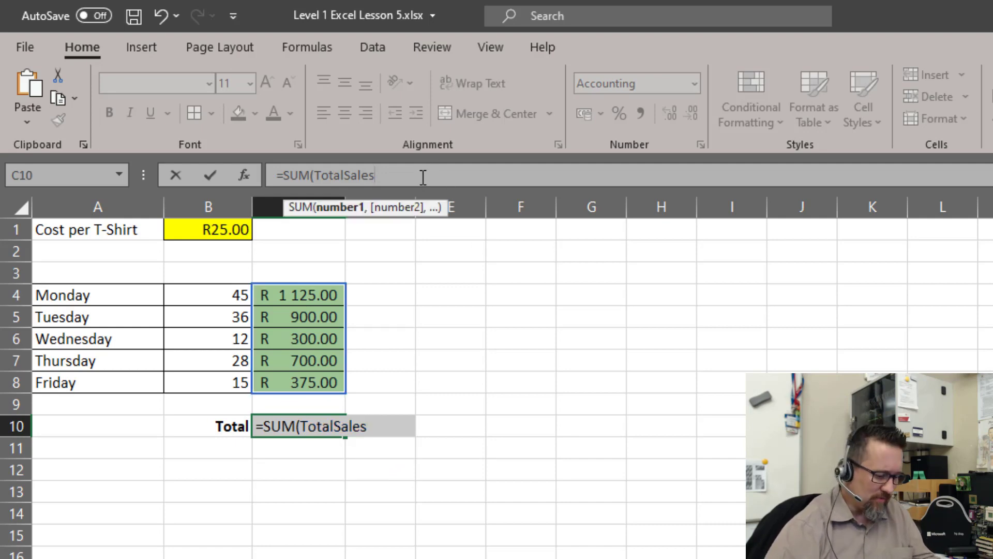
type(")")
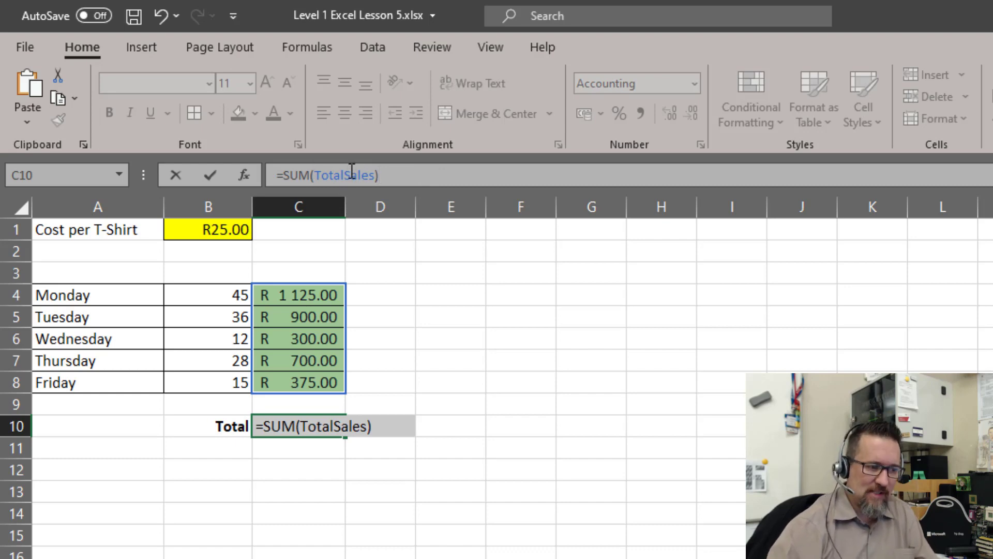
key("Return")
Check C10's formula, B1's CostPerShirt name, and the TotalSales range C4:C8.
key("Up")
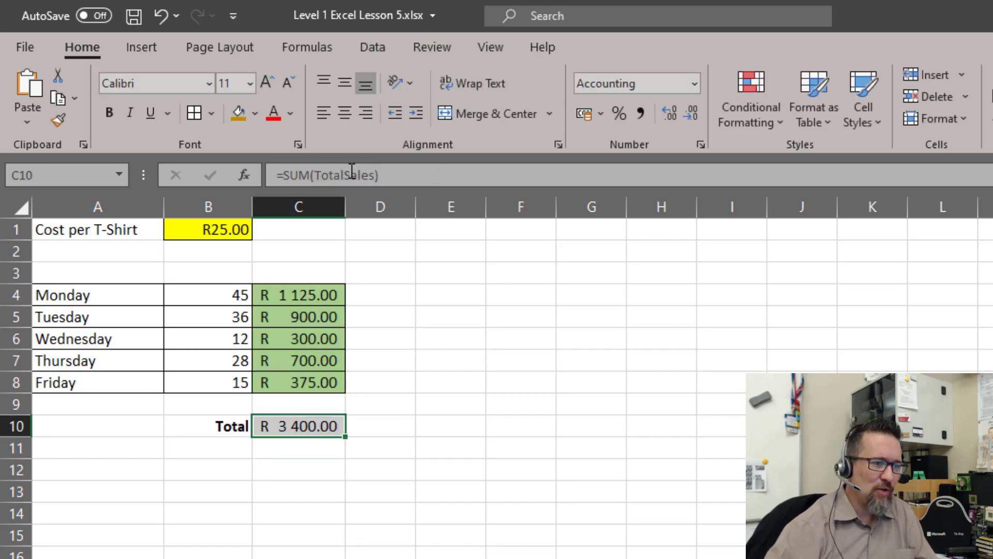
left_click(411, 173)
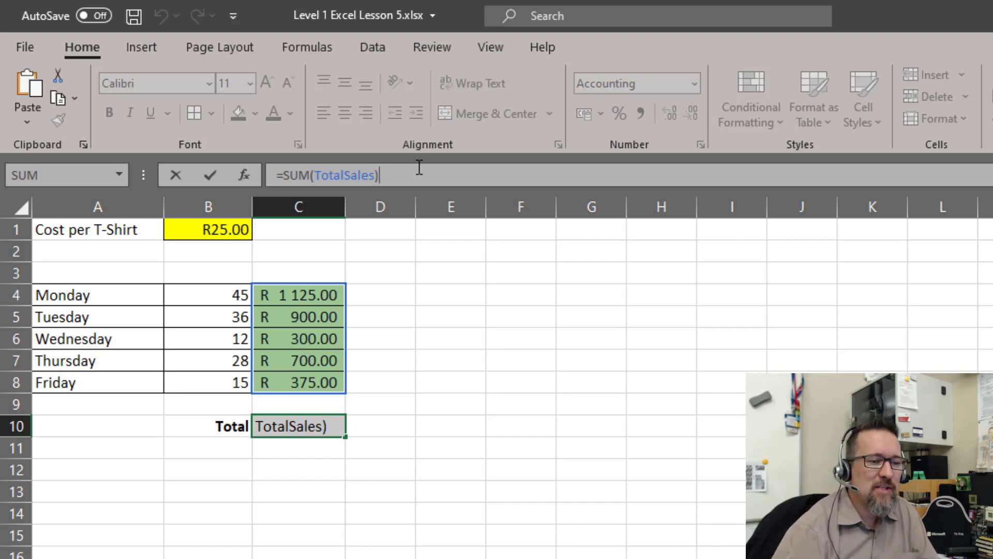
left_click(206, 228)
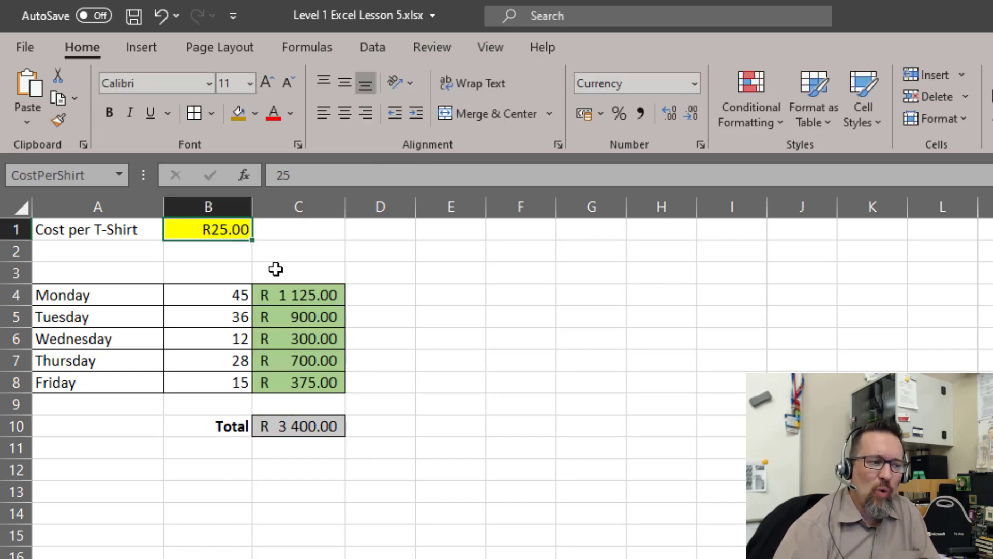
left_click_drag(285, 300, 293, 383)
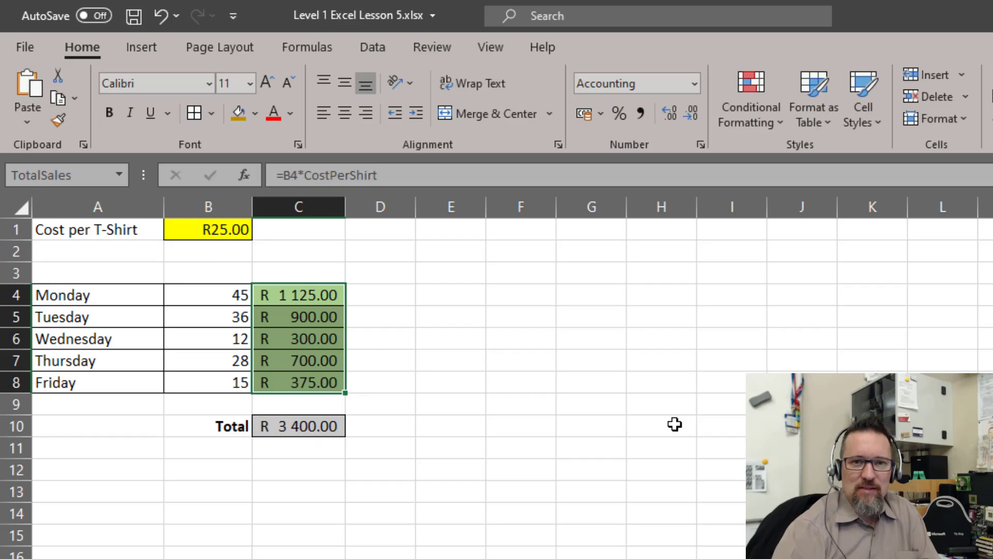